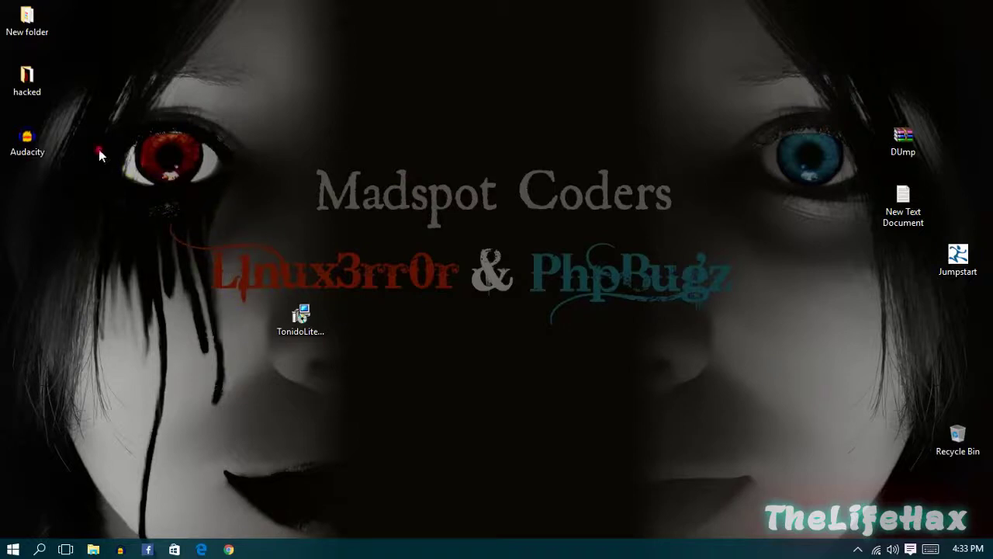
- Restore Chrome from the taskbar and maximize it to full screen
{"action": "left_click_drag", "start_coordinate": [99, 149], "coordinate": [375, 366]}
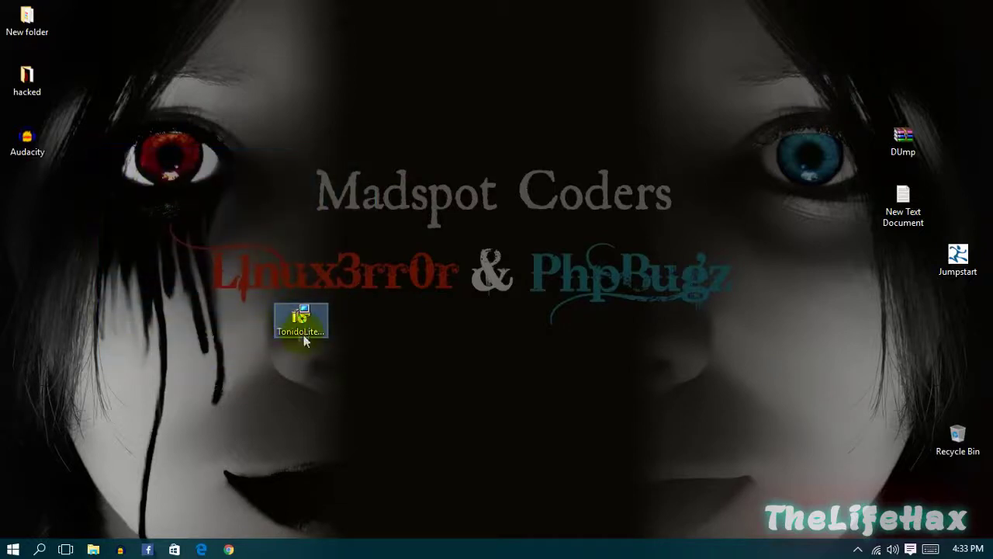
{"action": "left_click", "coordinate": [455, 375]}
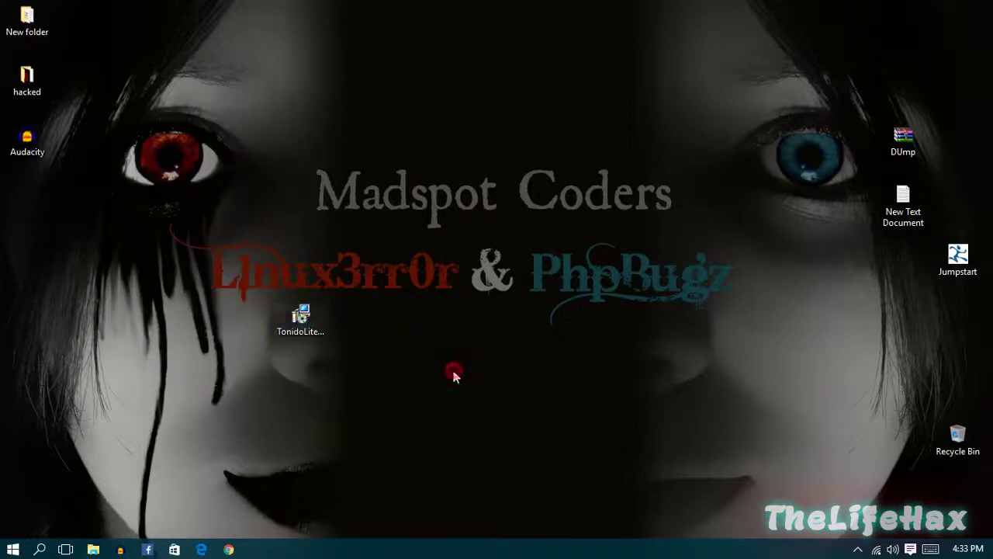
{"action": "left_click", "coordinate": [231, 549]}
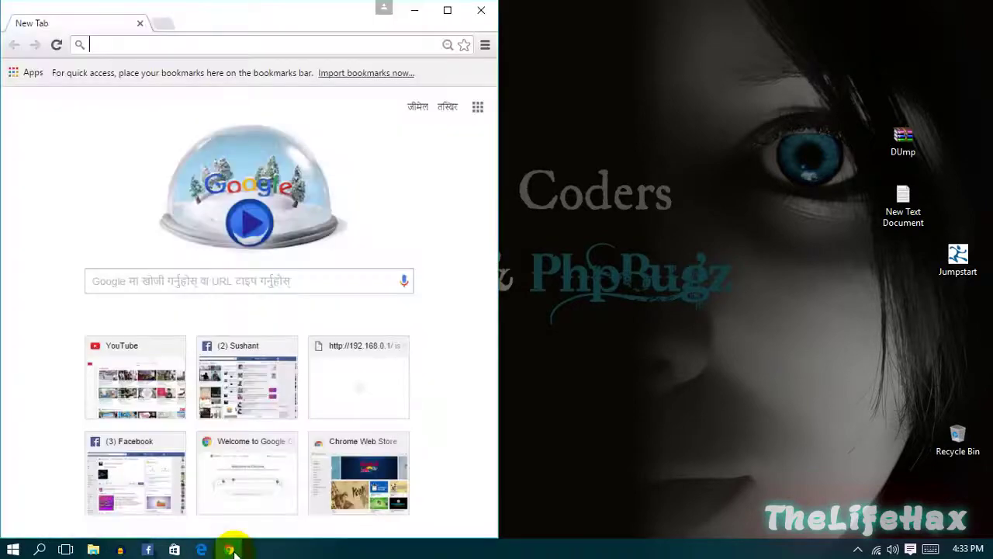
{"action": "left_click", "coordinate": [447, 11]}
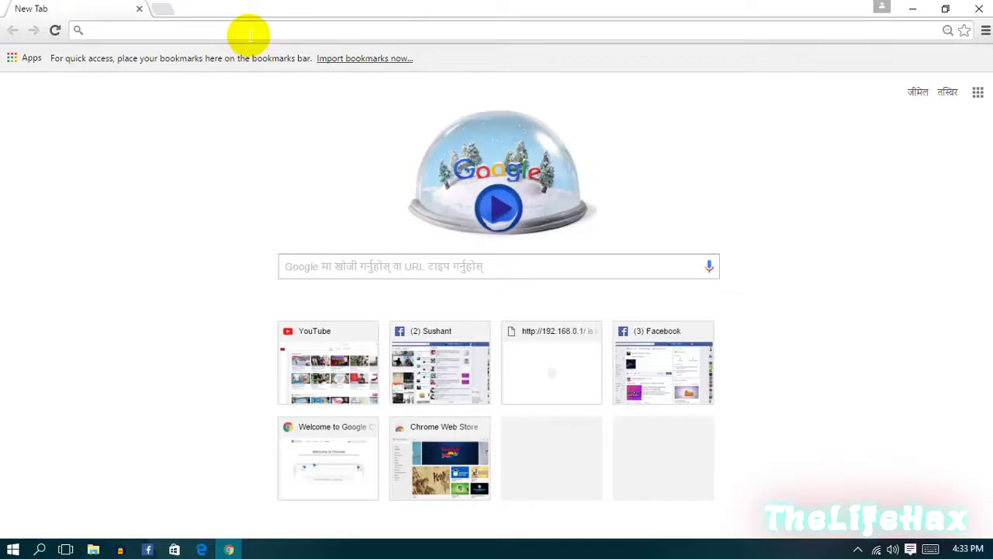
{"action": "left_click", "coordinate": [248, 30]}
{"action": "type", "text": "to"}
{"action": "key", "text": "Down"}
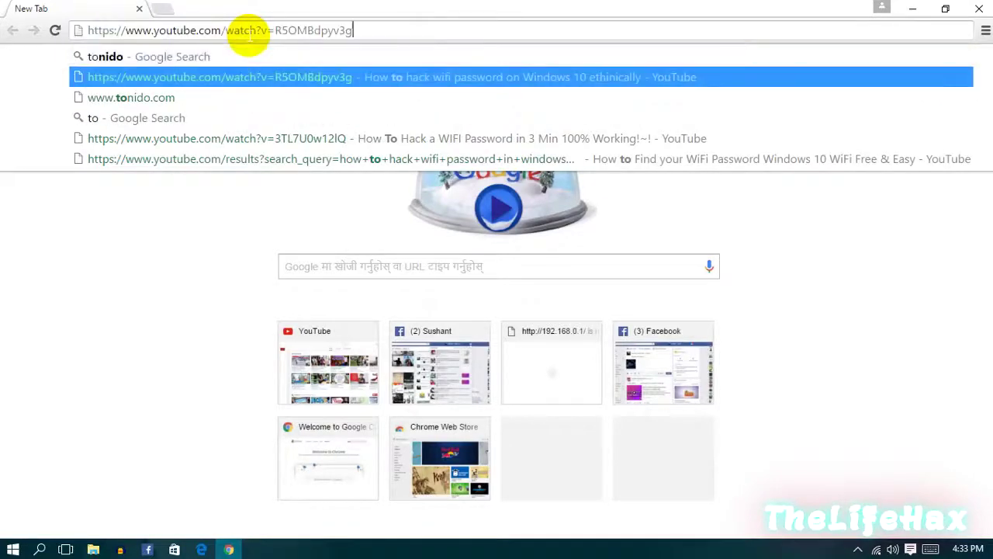
{"action": "key", "text": "Down"}
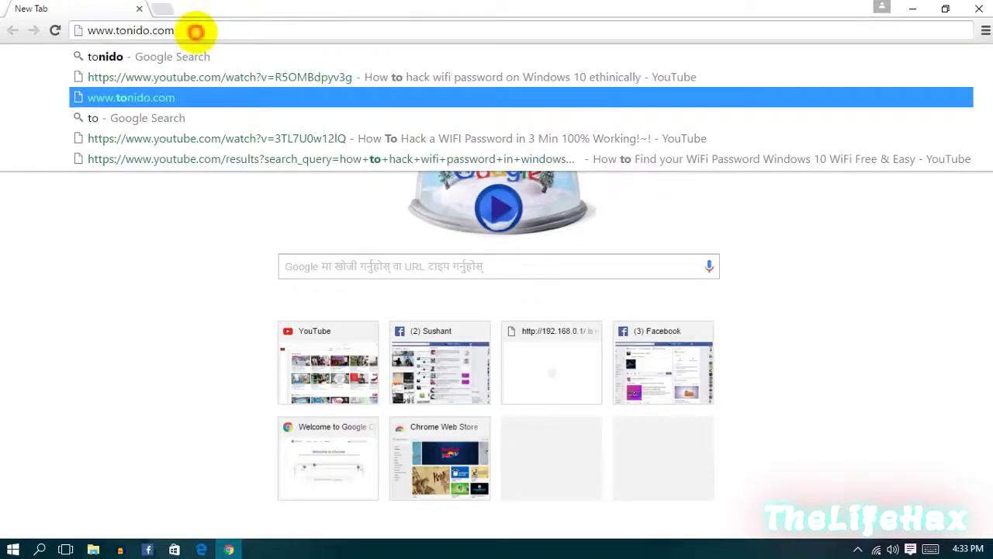
{"action": "triple_click", "coordinate": [195, 31]}
{"action": "key", "text": "Return"}
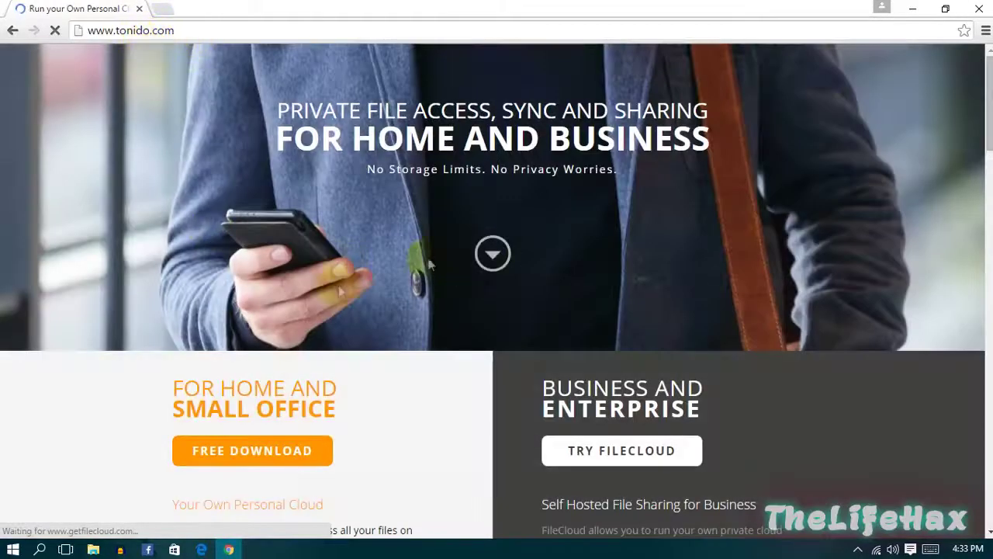
- Scroll the desktop downloads page to the Tonido for Windows and Portable Edition entries
{"action": "scroll", "coordinate": [256, 365], "scroll_direction": "down", "scroll_amount": 3}
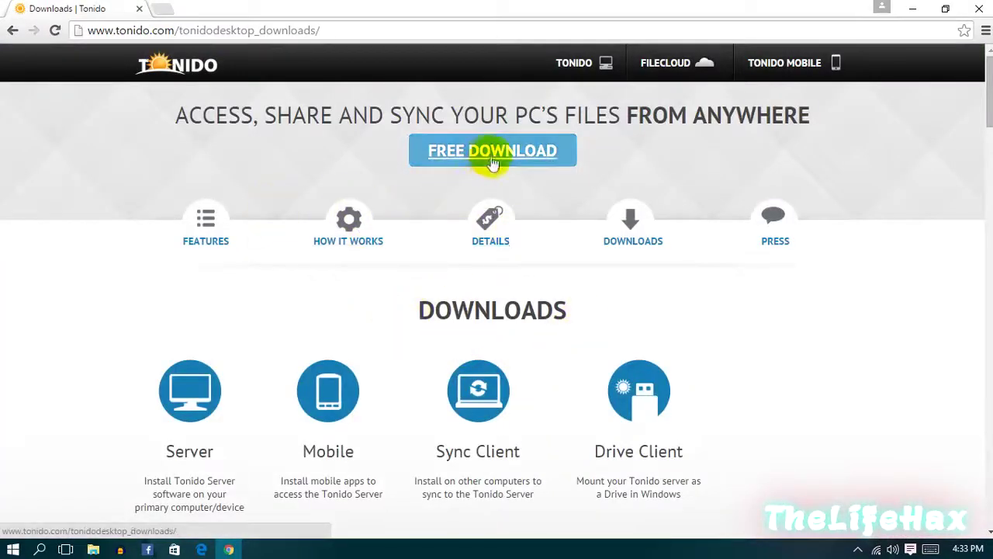
{"action": "mouse_move", "coordinate": [989, 91]}
{"action": "left_mouse_down"}
{"action": "mouse_move", "coordinate": [990, 170]}
{"action": "mouse_move", "coordinate": [962, 148]}
{"action": "mouse_move", "coordinate": [990, 192]}
{"action": "left_mouse_up"}
{"action": "scroll", "coordinate": [496, 310], "scroll_direction": "up", "scroll_amount": 2}
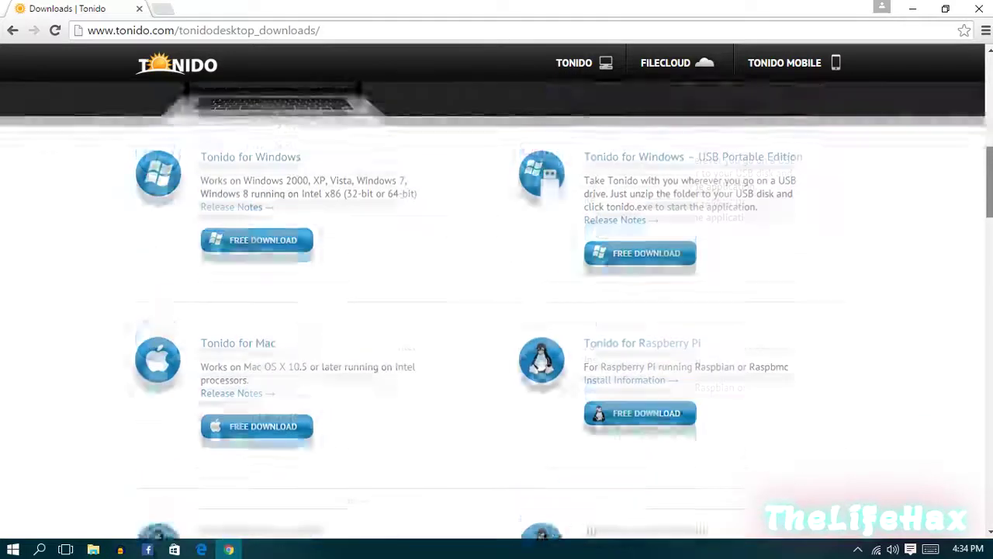
{"action": "scroll", "coordinate": [990, 165], "scroll_direction": "down", "scroll_amount": 2}
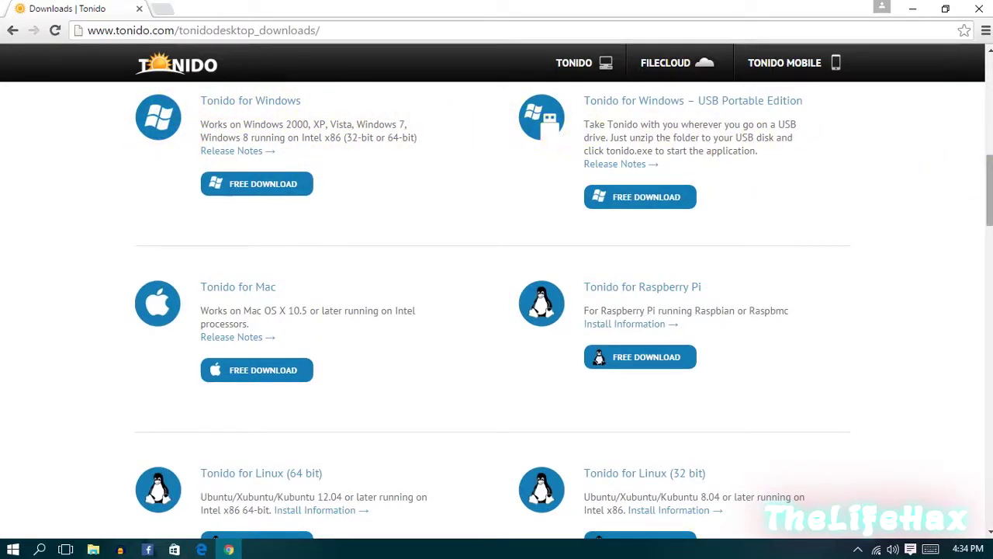
{"action": "left_click_drag", "start_coordinate": [989, 210], "coordinate": [978, 313]}
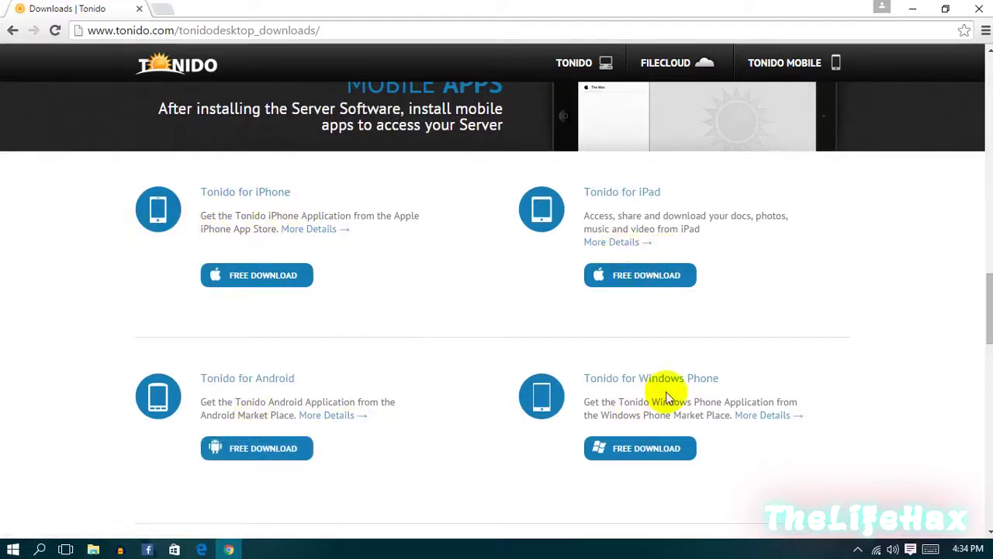
{"action": "left_click_drag", "start_coordinate": [638, 377], "coordinate": [712, 378]}
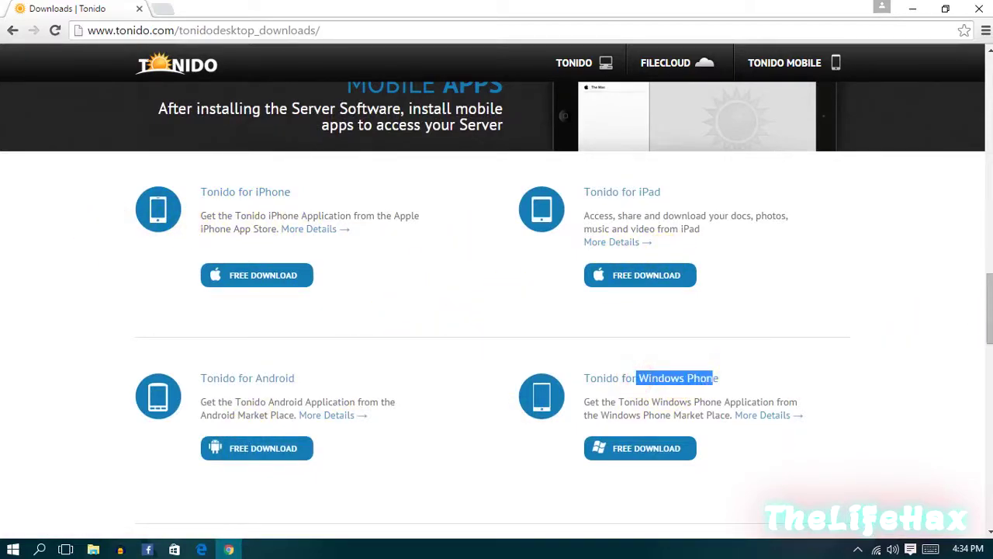
{"action": "scroll", "coordinate": [497, 310], "scroll_direction": "up", "scroll_amount": 2}
{"action": "scroll", "coordinate": [497, 310], "scroll_direction": "up", "scroll_amount": 3}
{"action": "scroll", "coordinate": [497, 310], "scroll_direction": "up", "scroll_amount": 3}
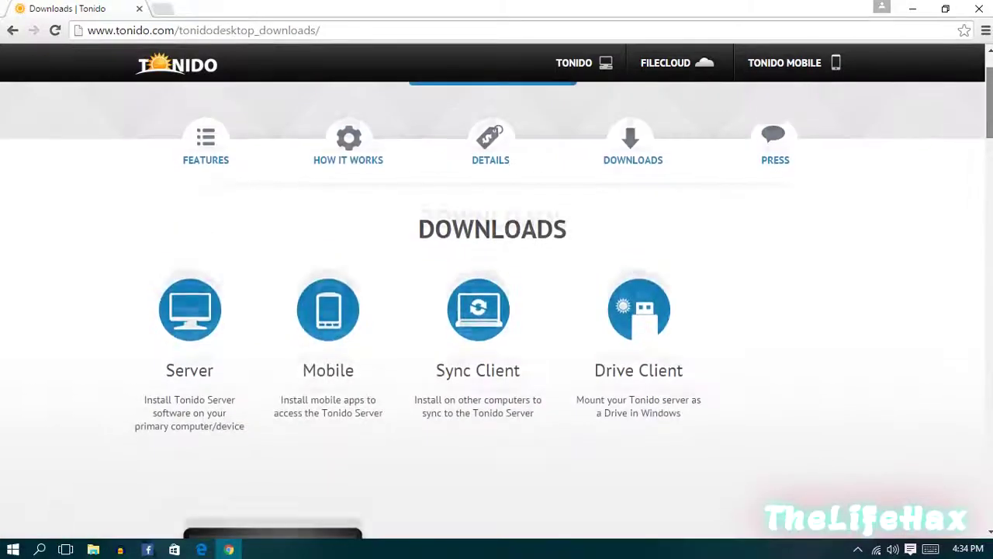
{"action": "scroll", "coordinate": [975, 189], "scroll_direction": "down", "scroll_amount": 8}
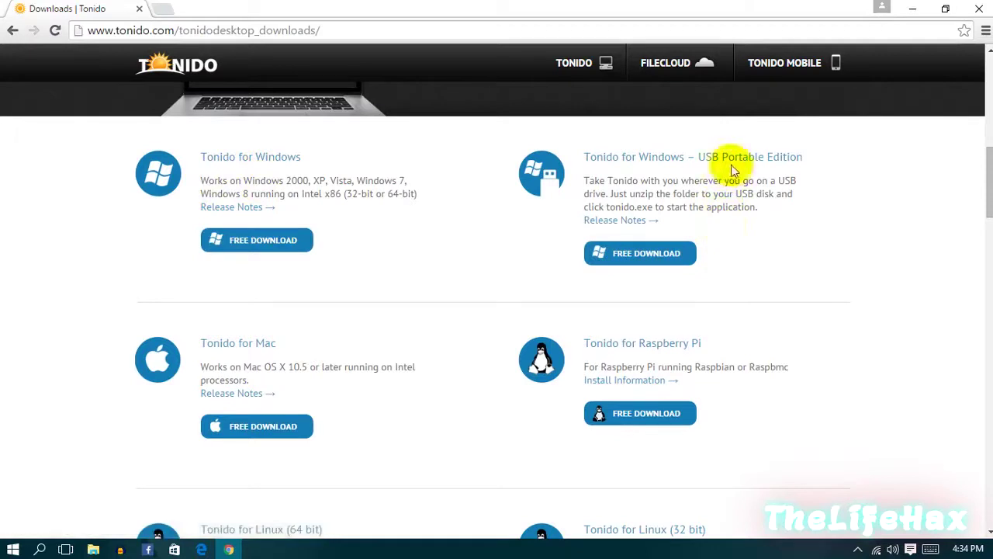
{"action": "mouse_move", "coordinate": [778, 180]}
{"action": "left_mouse_down"}
{"action": "mouse_move", "coordinate": [743, 180]}
{"action": "mouse_move", "coordinate": [807, 159]}
{"action": "left_mouse_up"}
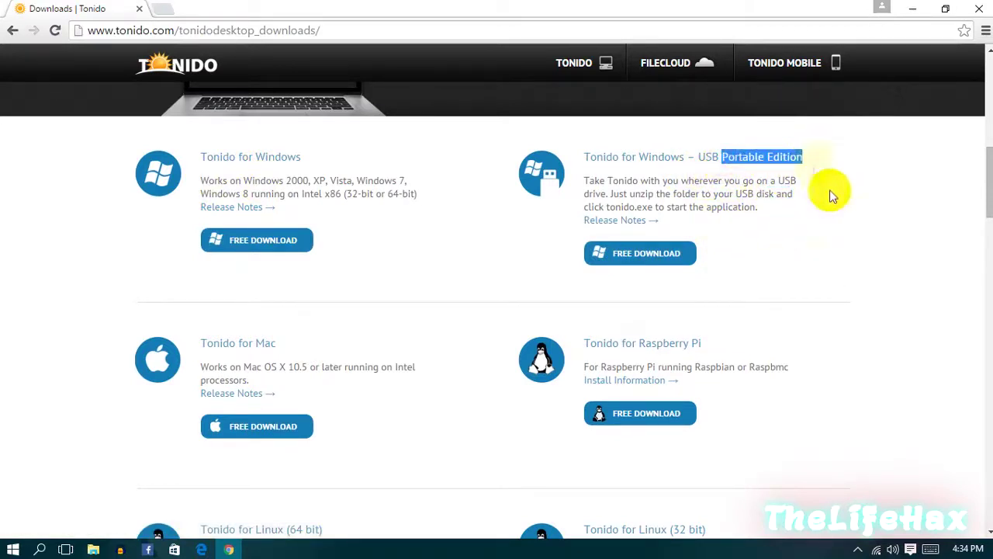
{"action": "left_click", "coordinate": [866, 218]}
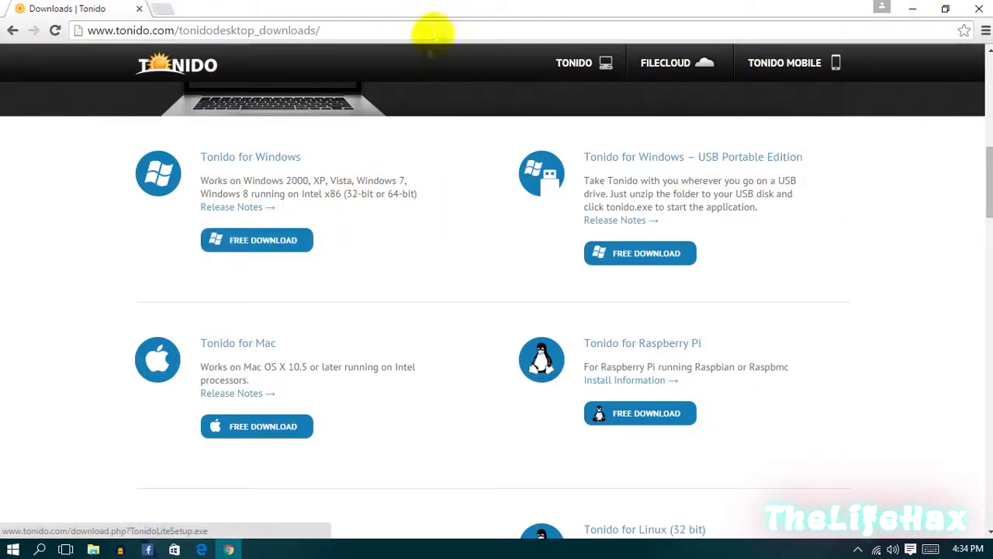
- Restore Chrome from full screen into a smaller window beside the desktop
{"action": "double_click", "coordinate": [514, 6]}
{"action": "double_click", "coordinate": [665, 4]}
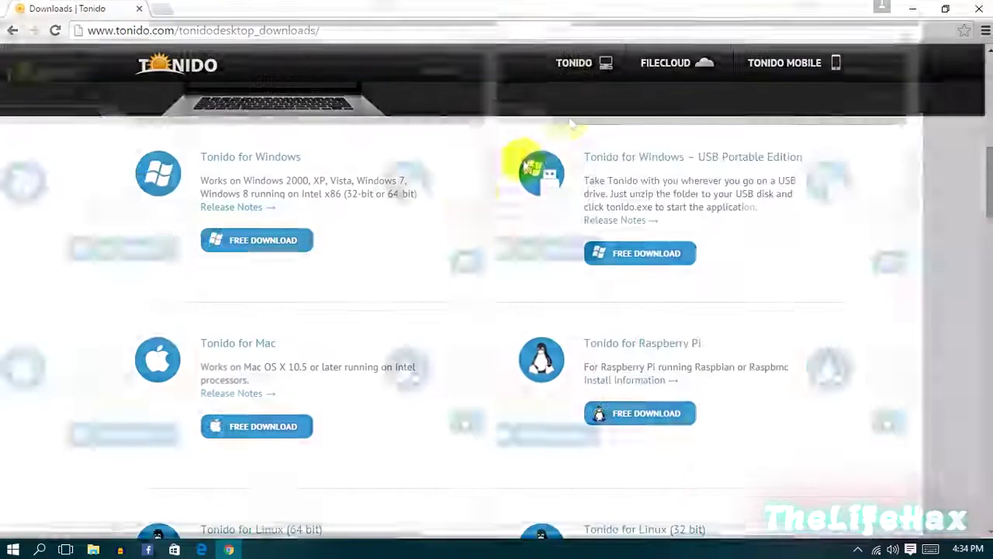
{"action": "left_click_drag", "start_coordinate": [521, 4], "coordinate": [636, 35]}
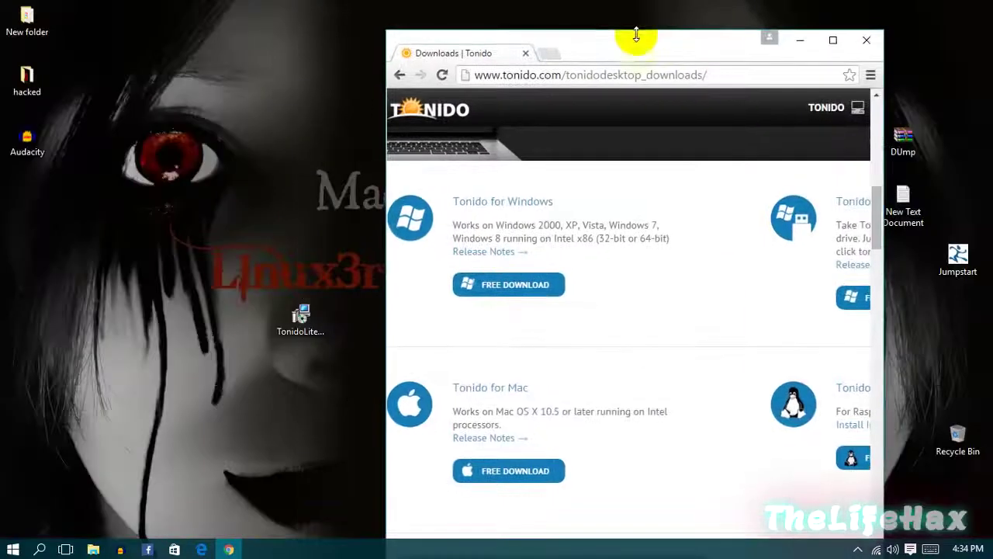
- Download Tonido for Windows and launch the TonidoLiteSetup installer
{"action": "left_click", "coordinate": [510, 289]}
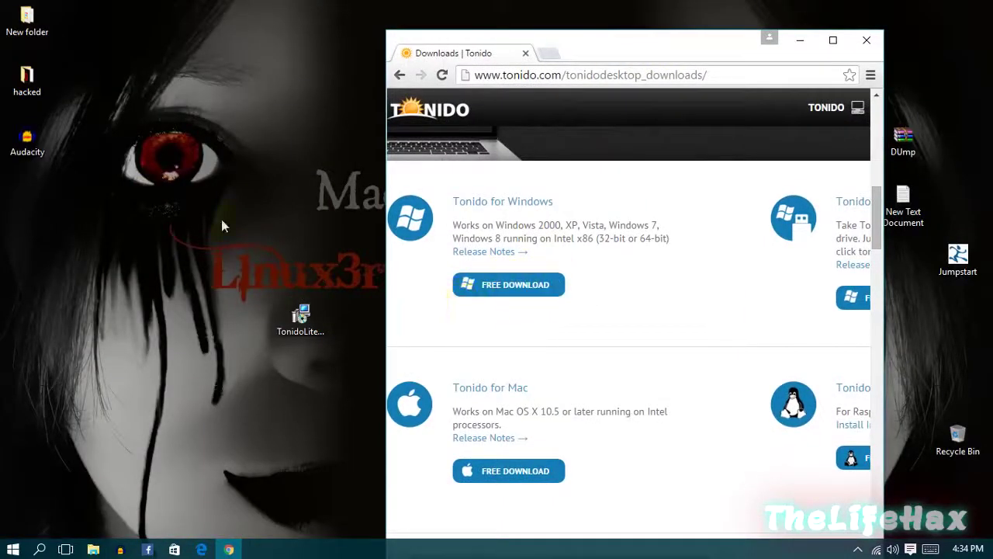
{"action": "left_click", "coordinate": [284, 329]}
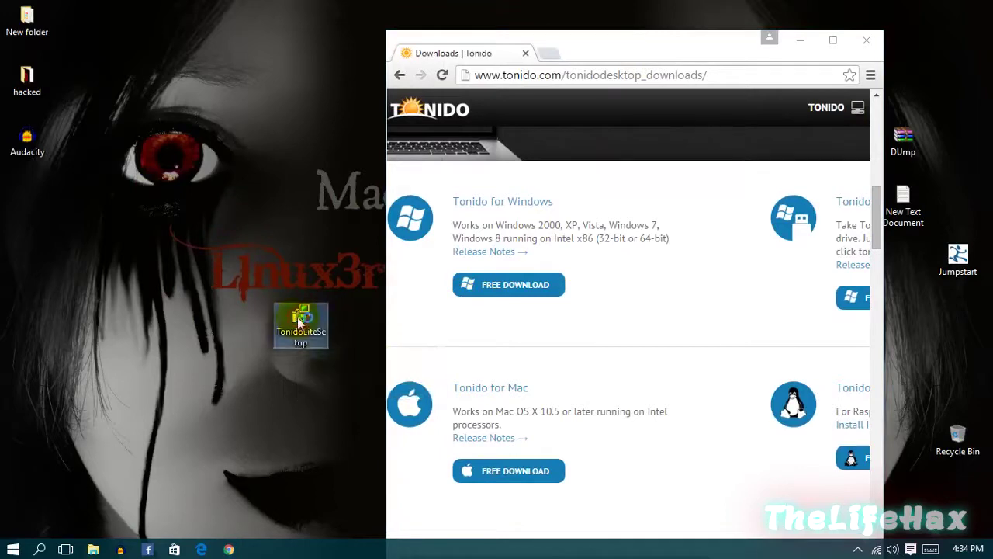
{"action": "left_click", "coordinate": [381, 363]}
{"action": "left_click", "coordinate": [439, 408]}
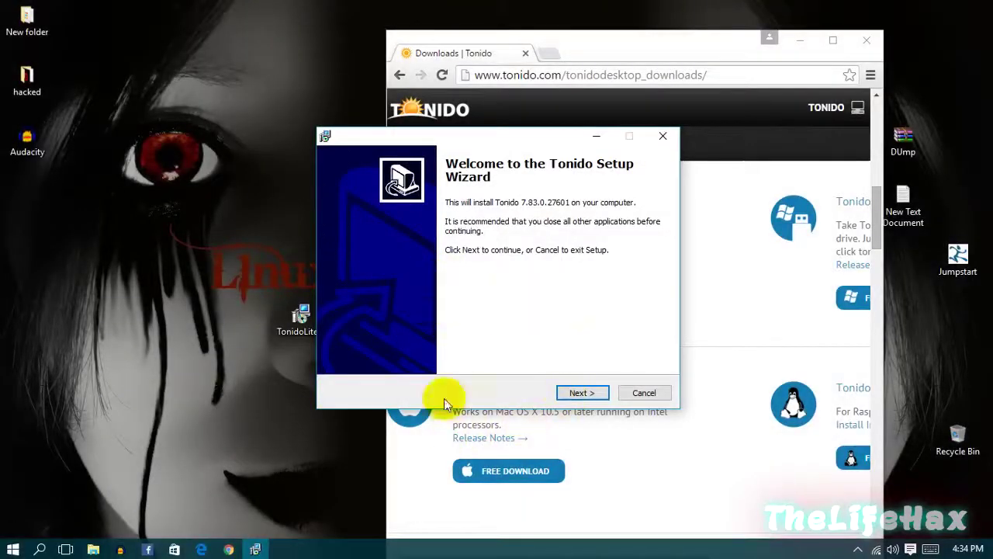
- Install Tonido with the default Start Menu folder and a desktop icon, then finish setup
{"action": "left_click", "coordinate": [586, 394]}
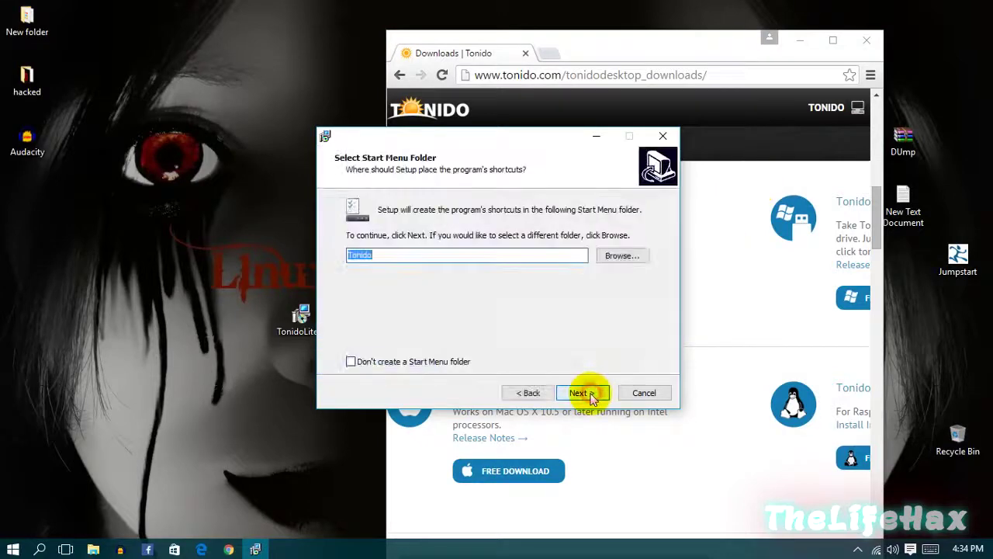
{"action": "left_click", "coordinate": [588, 394]}
{"action": "left_click", "coordinate": [354, 249]}
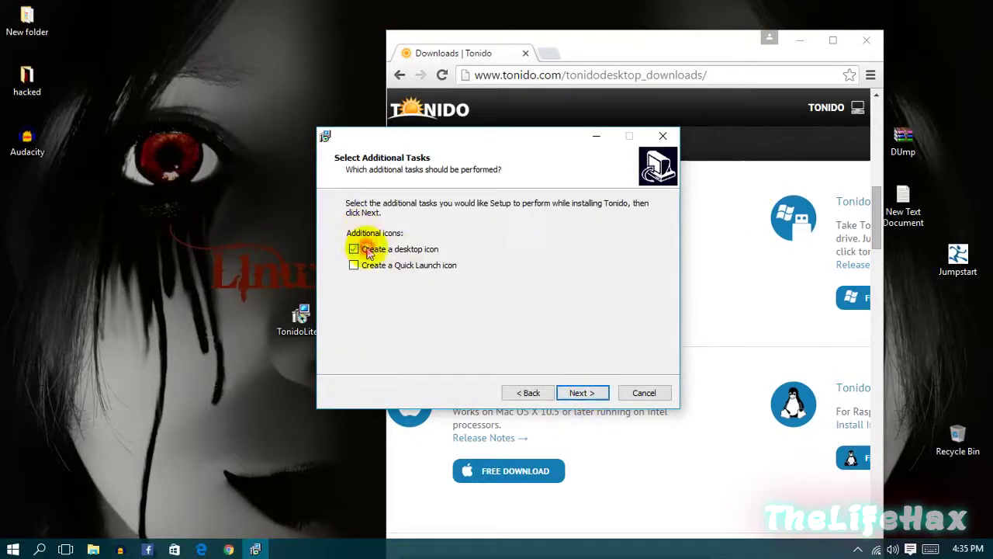
{"action": "left_click", "coordinate": [593, 400]}
{"action": "left_click", "coordinate": [591, 399]}
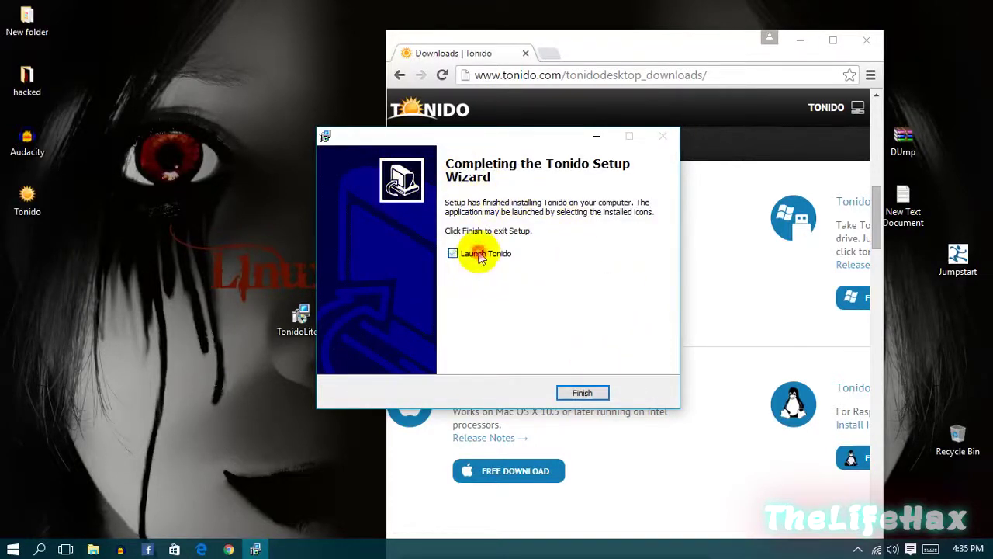
{"action": "left_click", "coordinate": [583, 393]}
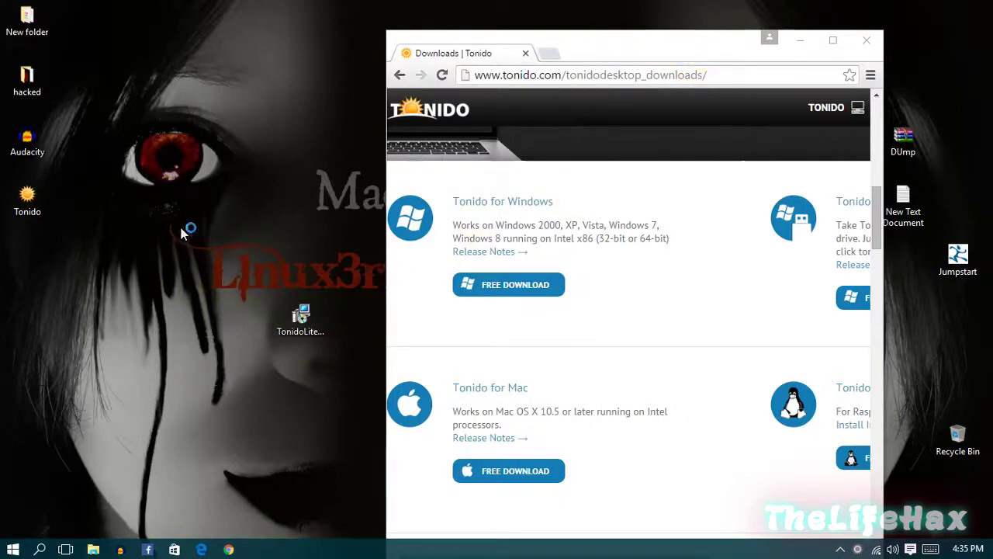
- Maximize Chrome, close the downloads tab, and keep English as the interface language
{"action": "left_click", "coordinate": [833, 40]}
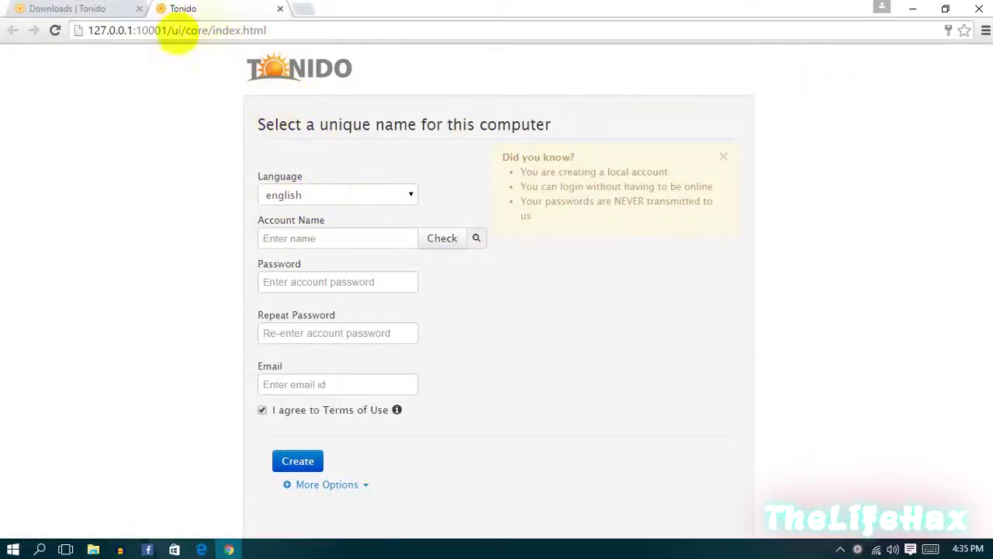
{"action": "left_click", "coordinate": [139, 9]}
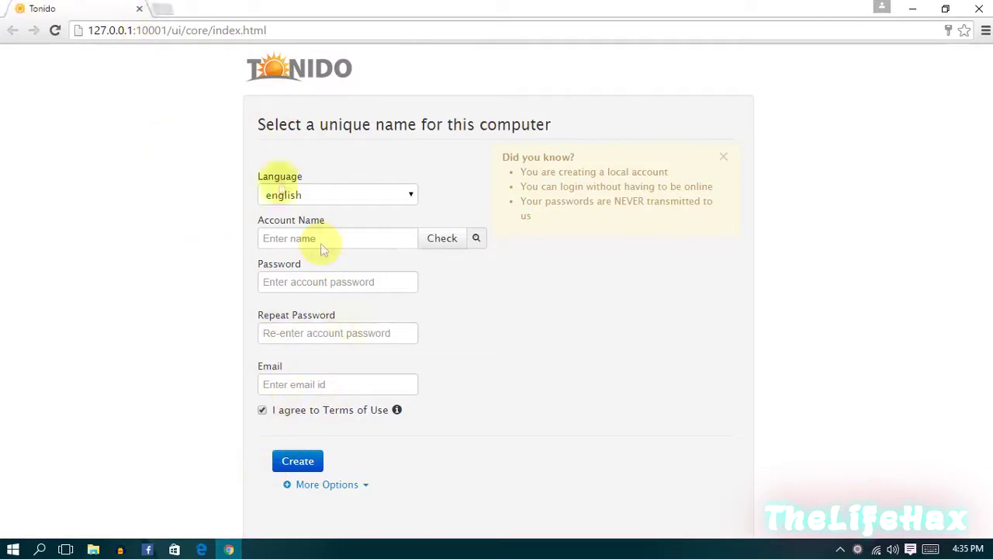
{"action": "left_click", "coordinate": [410, 196]}
{"action": "left_click", "coordinate": [327, 196]}
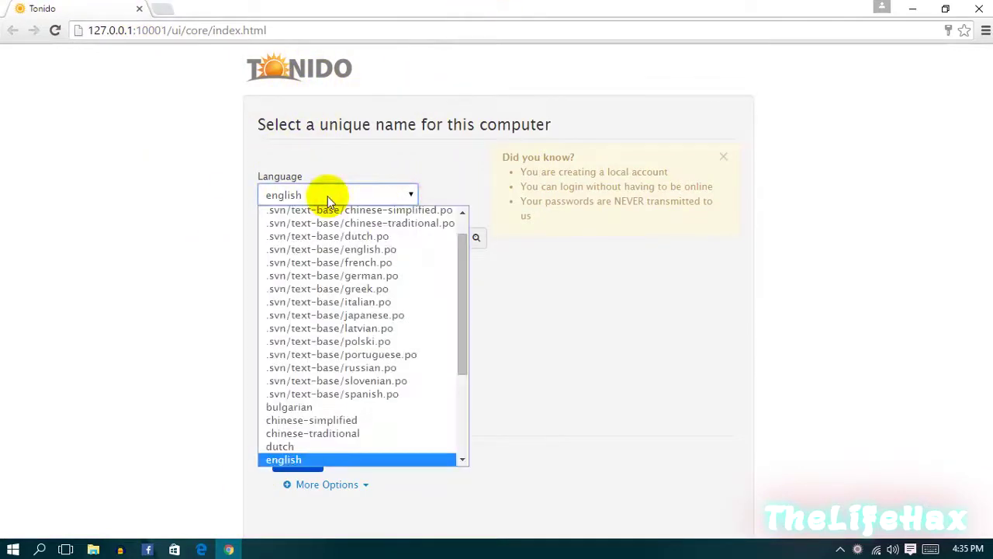
{"action": "left_click", "coordinate": [327, 196]}
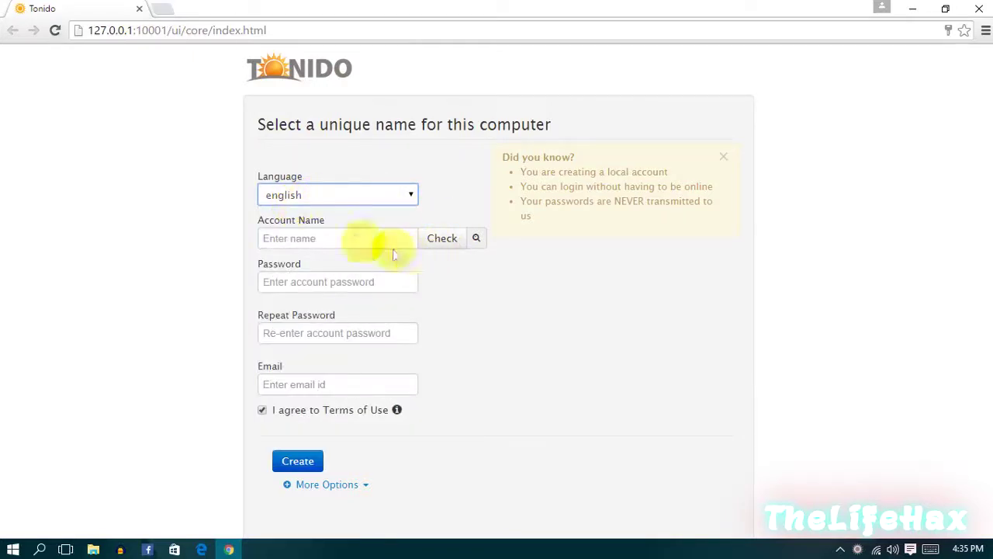
{"action": "left_click", "coordinate": [356, 239]}
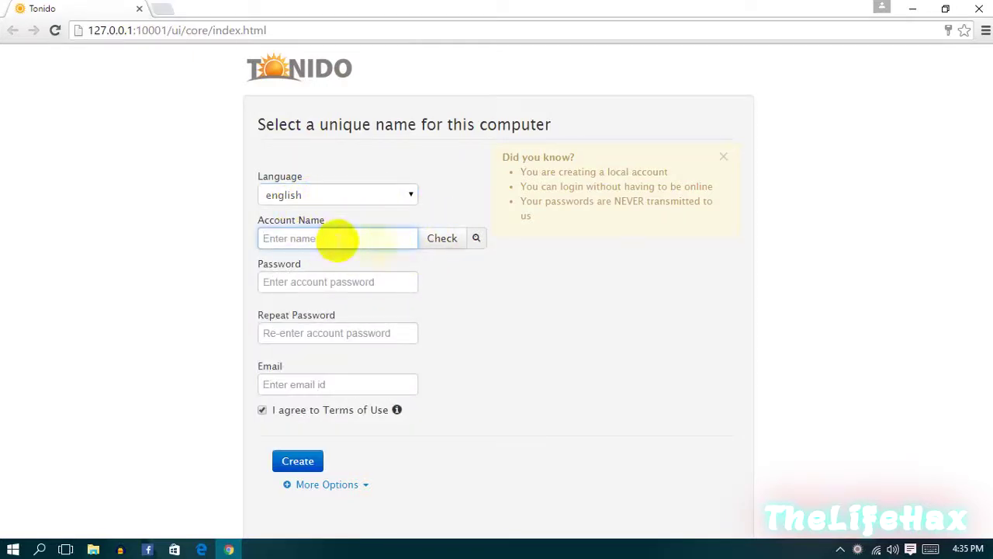
- Enter account name thelifehaxtonido, check it is available, and dismiss the Did you know? tip
{"action": "left_click", "coordinate": [353, 246]}
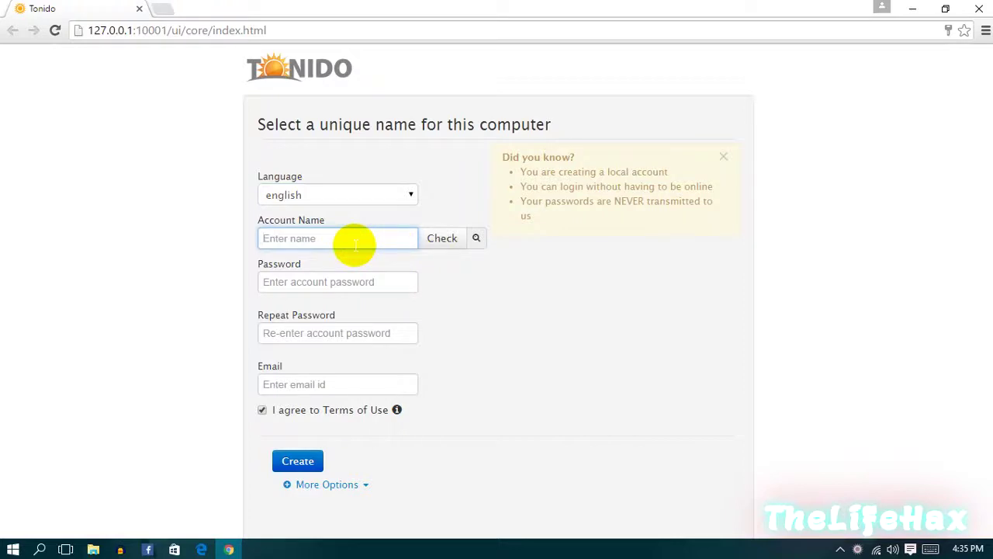
{"action": "type", "text": "t"}
{"action": "key", "text": "BackSpace"}
{"action": "type", "text": "thelifehaxto"}
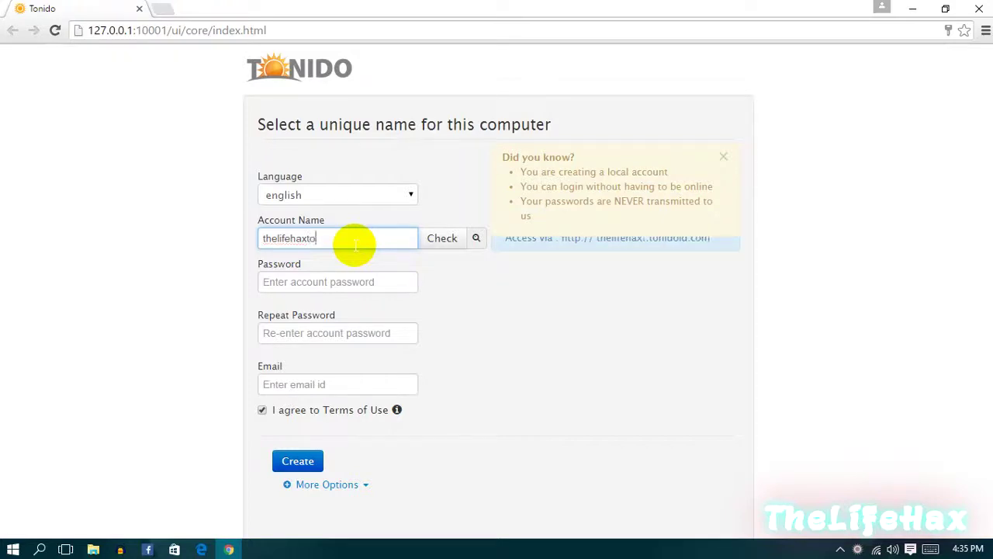
{"action": "type", "text": "nido"}
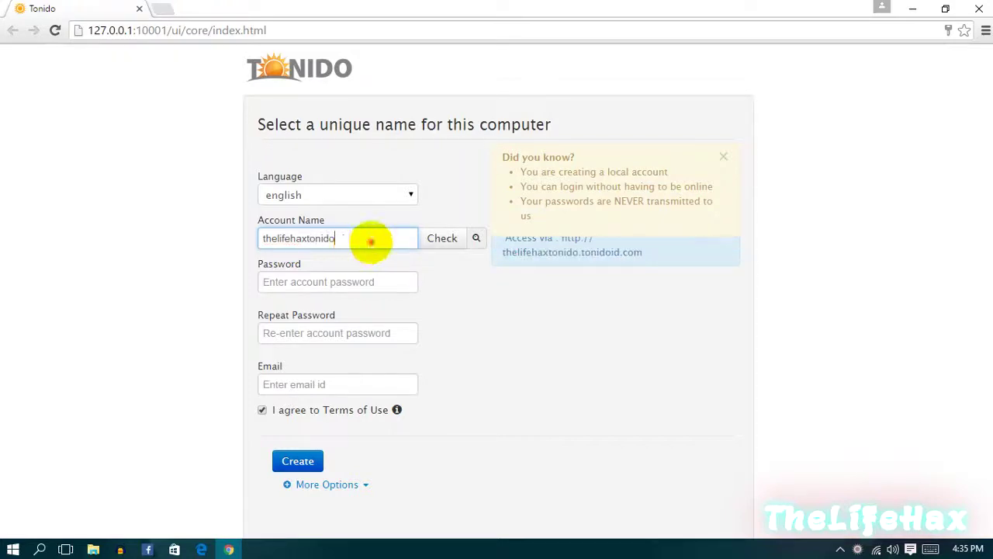
{"action": "left_click_drag", "start_coordinate": [371, 242], "coordinate": [210, 238]}
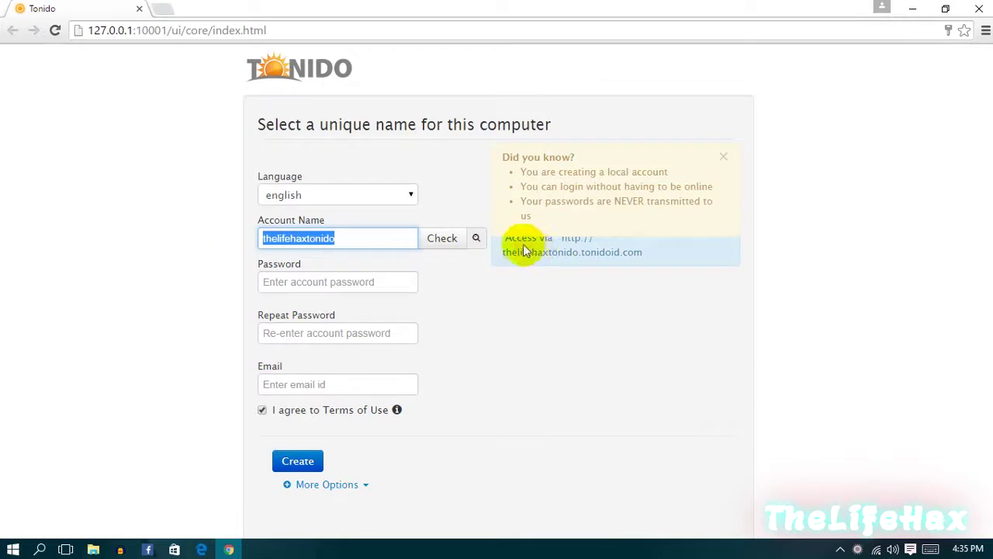
{"action": "left_click_drag", "start_coordinate": [532, 240], "coordinate": [579, 241]}
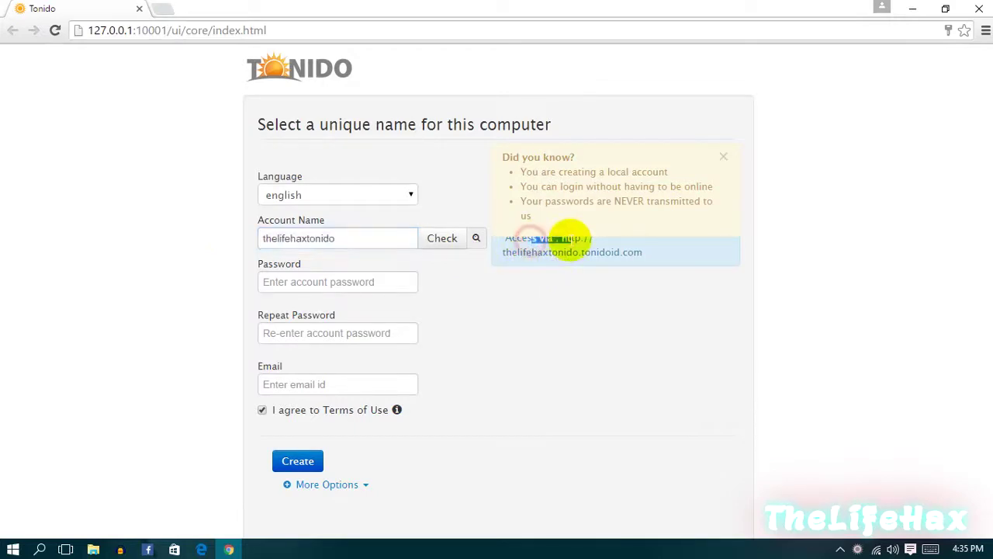
{"action": "left_click", "coordinate": [443, 238]}
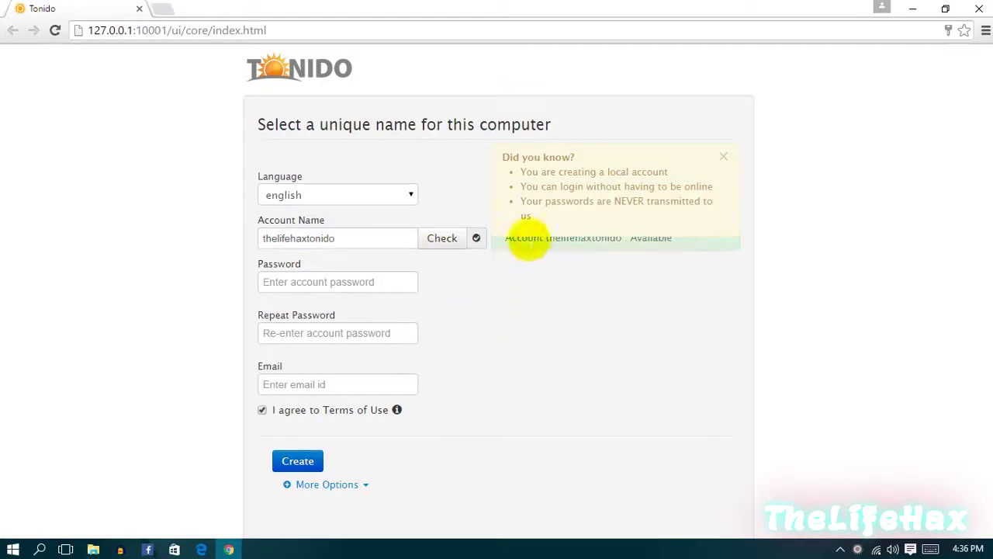
{"action": "left_click", "coordinate": [722, 156]}
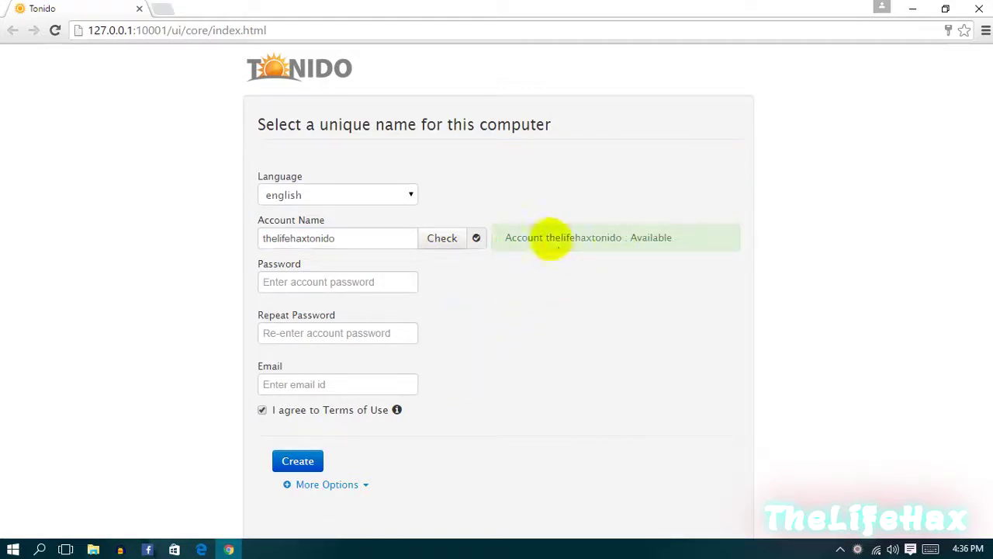
- Enter the password twice and the email address, then create the thelifehaxtonido account
{"action": "left_click_drag", "start_coordinate": [508, 237], "coordinate": [660, 237]}
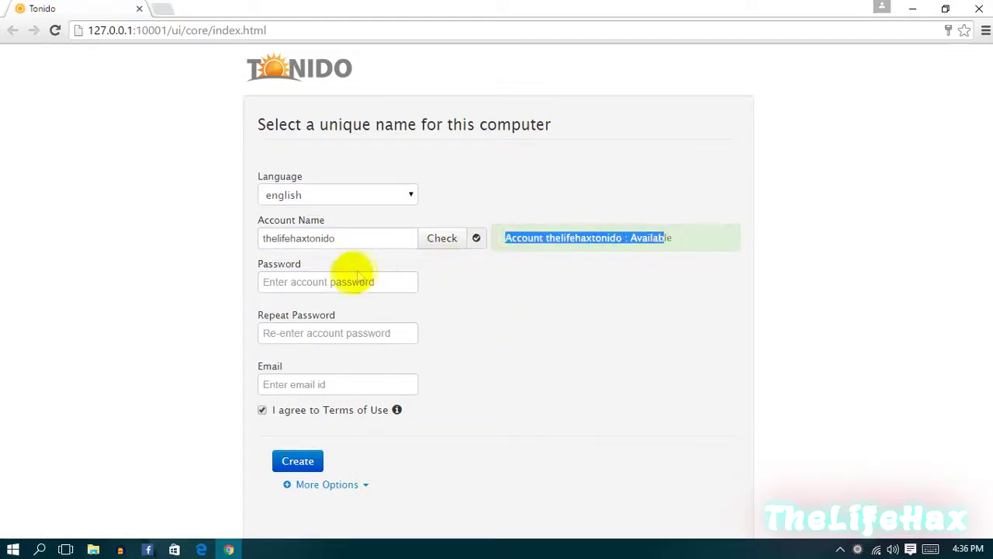
{"action": "left_click", "coordinate": [322, 282]}
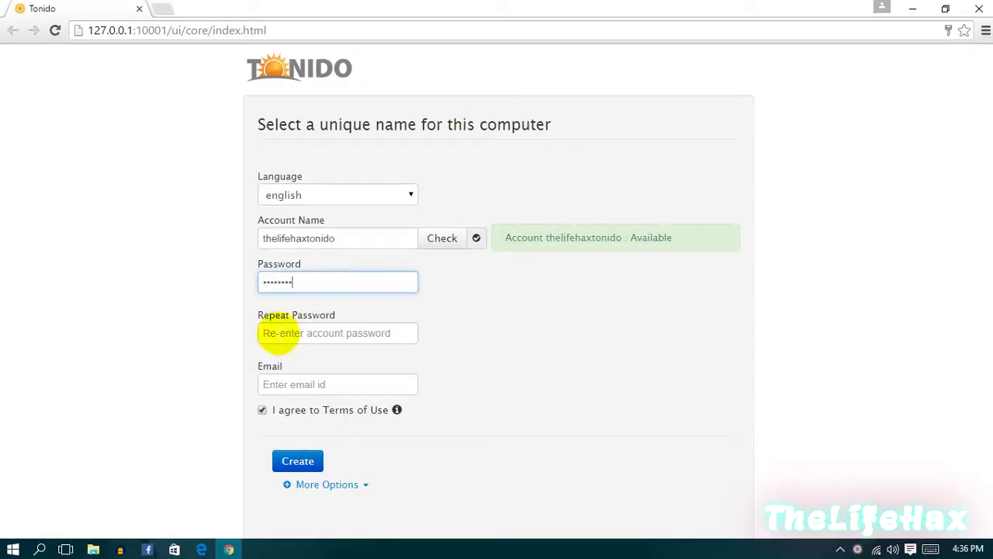
{"action": "left_click", "coordinate": [273, 333]}
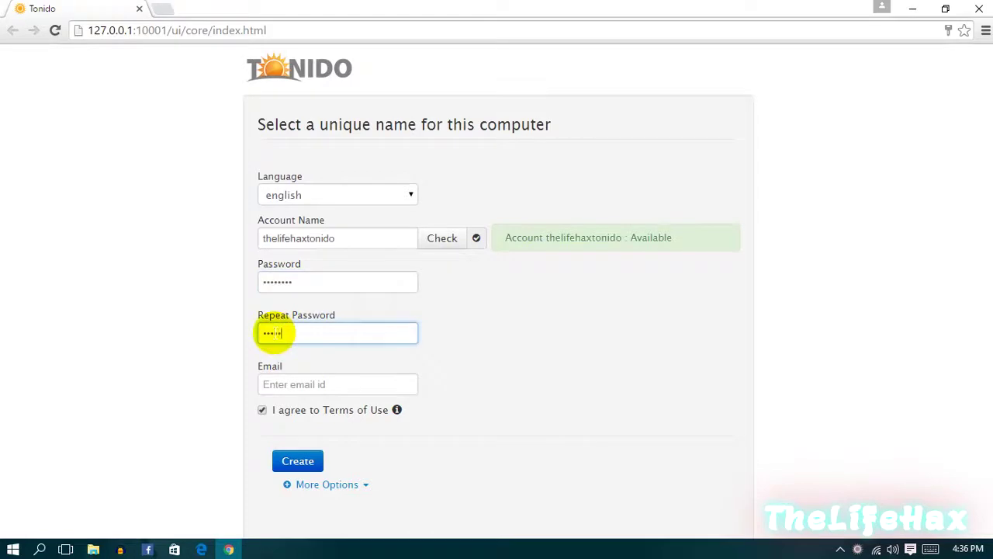
{"action": "left_click", "coordinate": [316, 385]}
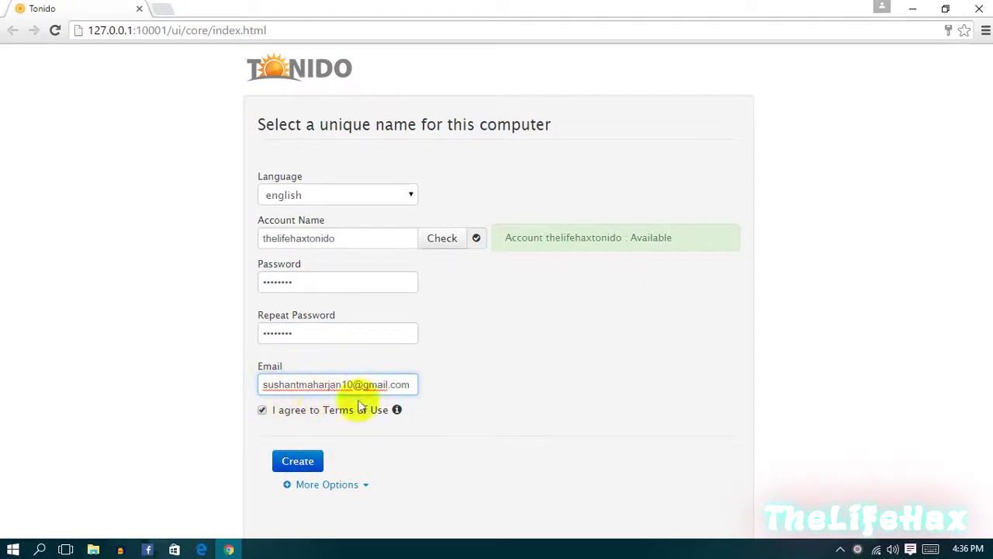
{"action": "left_click", "coordinate": [303, 464]}
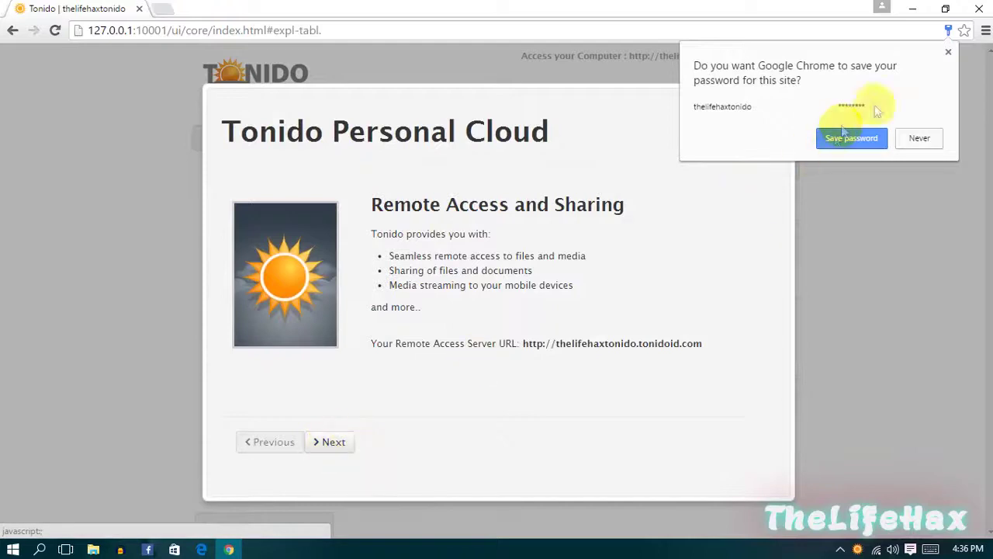
- Decline saving the password, step past the remote access, sharing and media indexing pages, and close the tour
{"action": "left_click", "coordinate": [858, 141]}
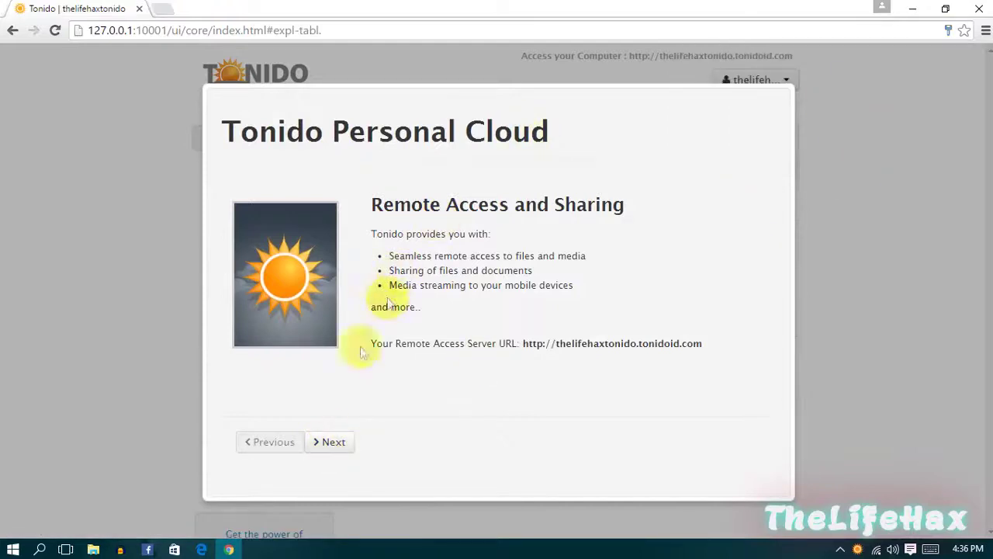
{"action": "left_click", "coordinate": [332, 441]}
{"action": "left_click", "coordinate": [335, 442]}
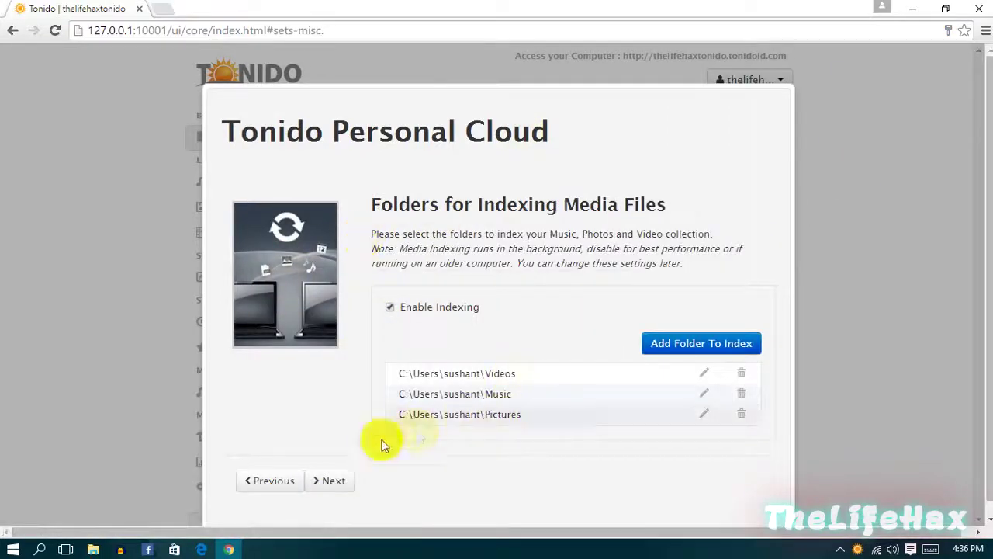
{"action": "left_click", "coordinate": [333, 479]}
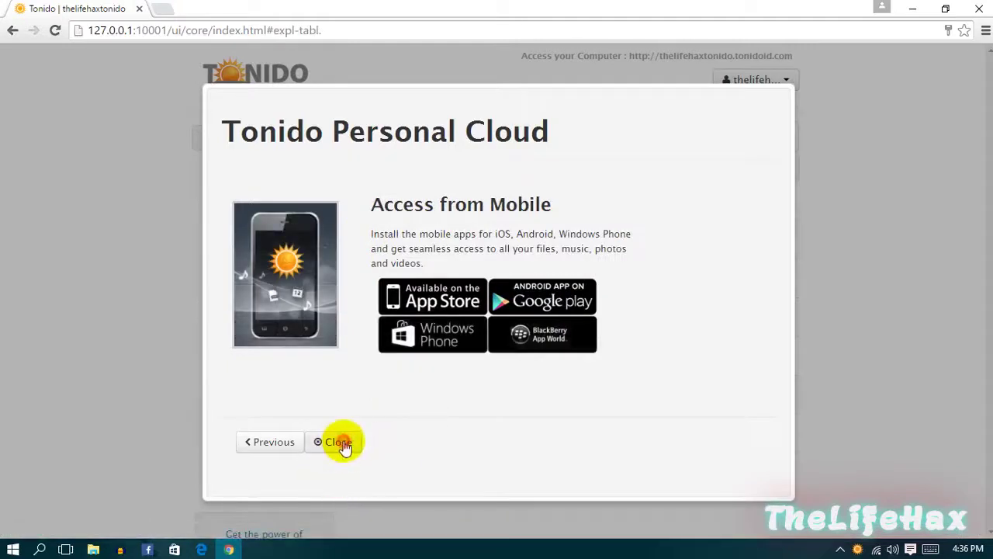
{"action": "left_click", "coordinate": [341, 443]}
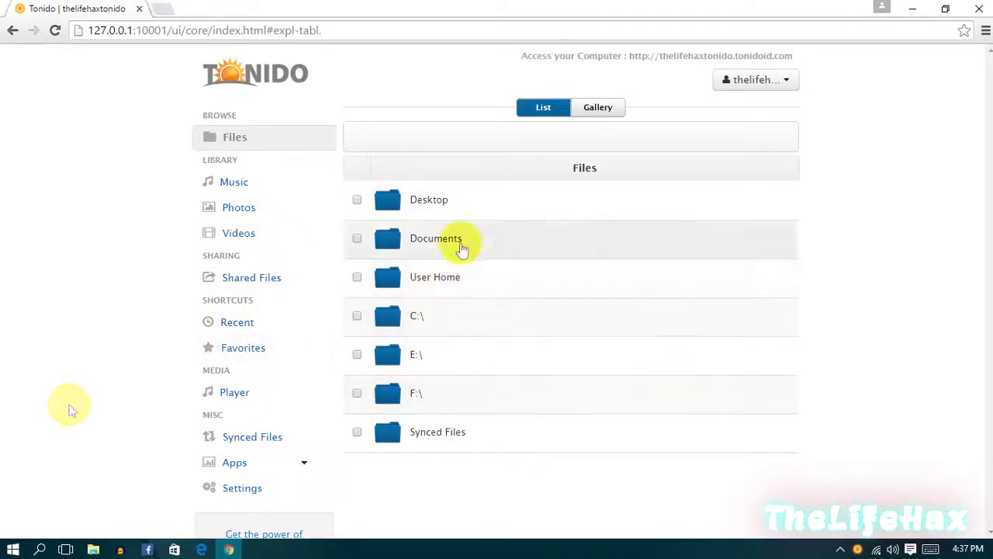
{"action": "key", "text": "super"}
- Open Local Disk (C:) in File Explorer and C:\ in Tonido, placing them side by side
{"action": "left_click", "coordinate": [230, 166]}
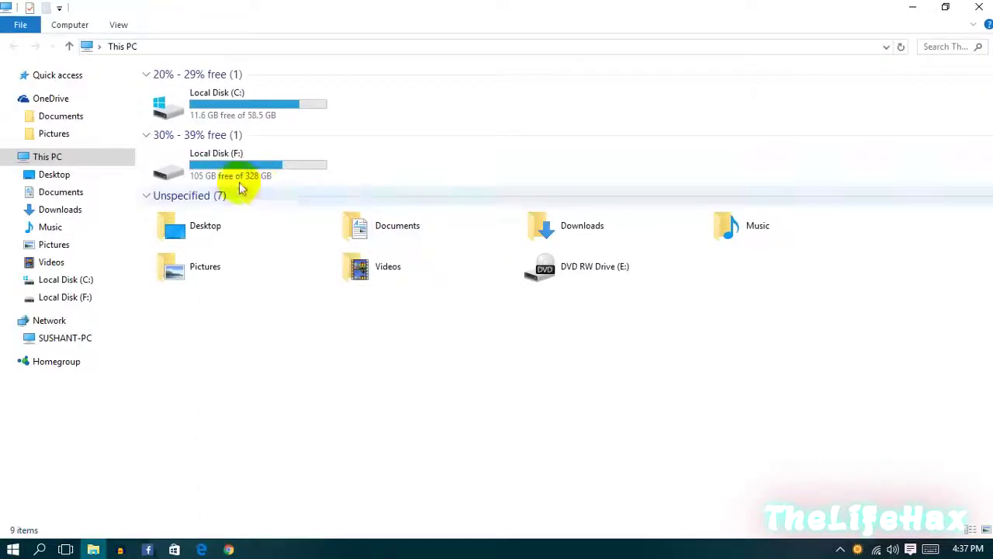
{"action": "double_click", "coordinate": [251, 104]}
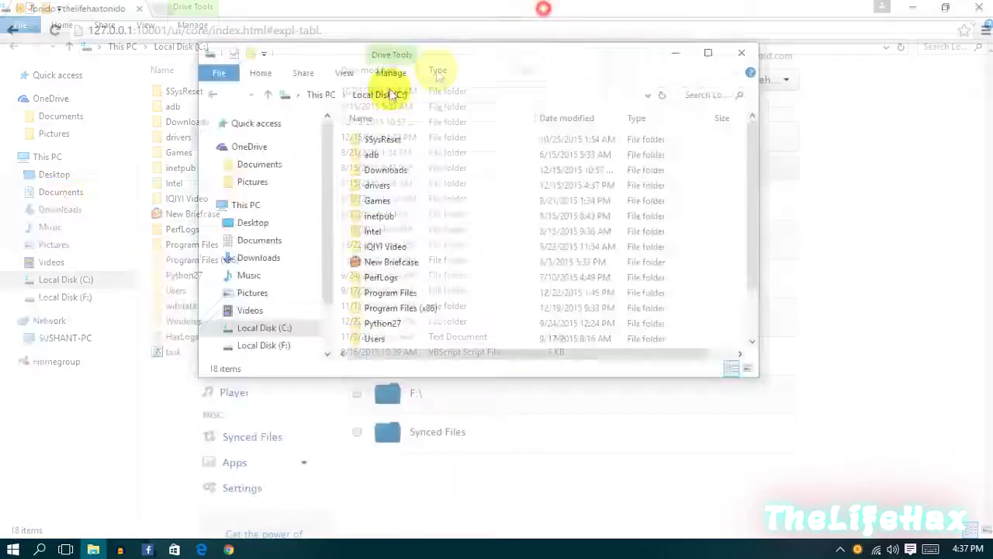
{"action": "left_click_drag", "start_coordinate": [67, 199], "coordinate": [266, 96]}
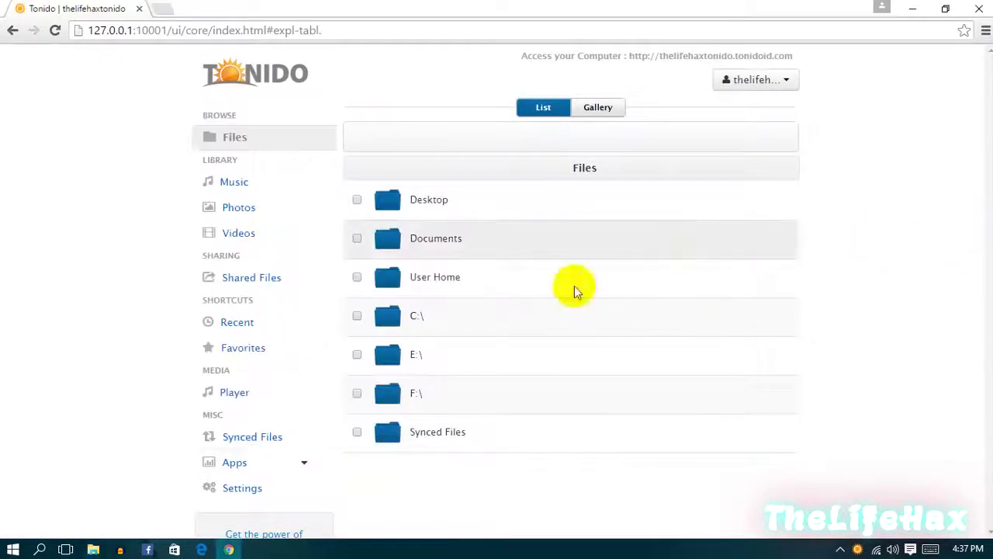
{"action": "double_click", "coordinate": [414, 316]}
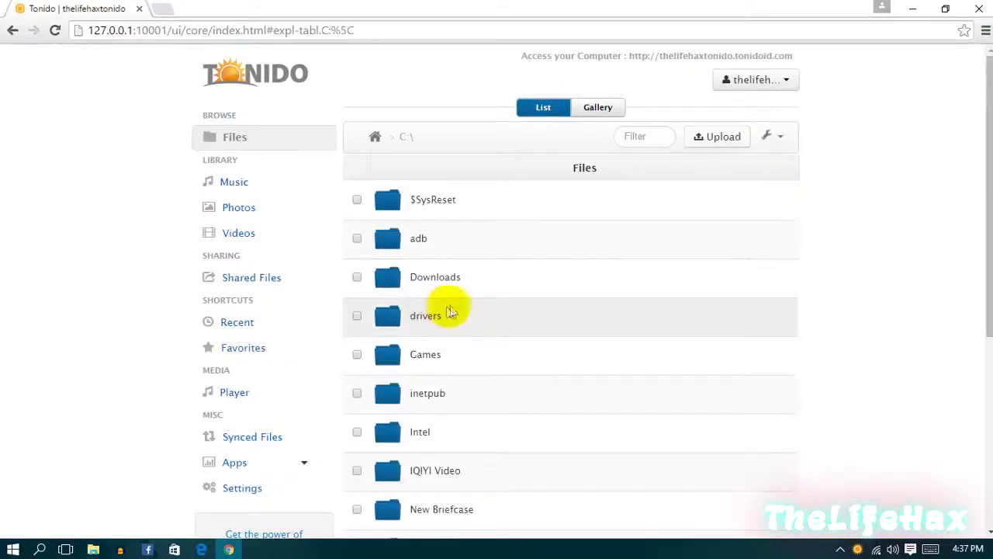
{"action": "left_click_drag", "start_coordinate": [564, 9], "coordinate": [992, 125]}
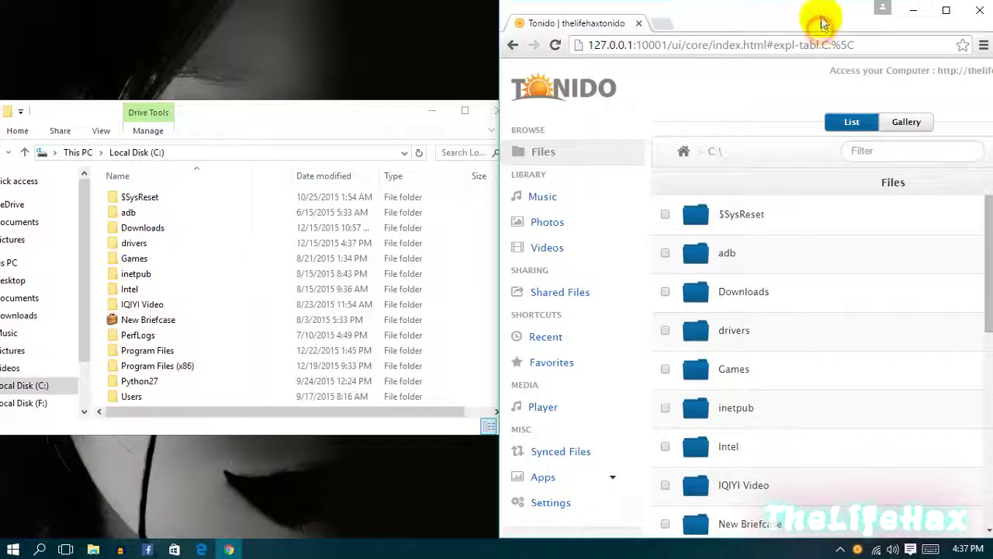
{"action": "double_click", "coordinate": [821, 18]}
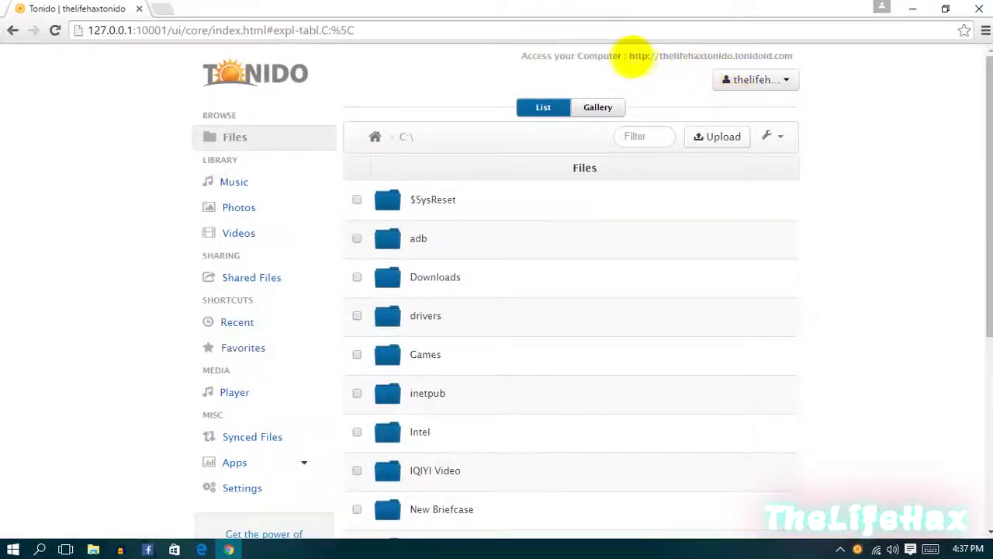
- Copy the thelifehaxtonido.tonidoid.com remote access address
{"action": "left_click_drag", "start_coordinate": [688, 55], "coordinate": [743, 56]}
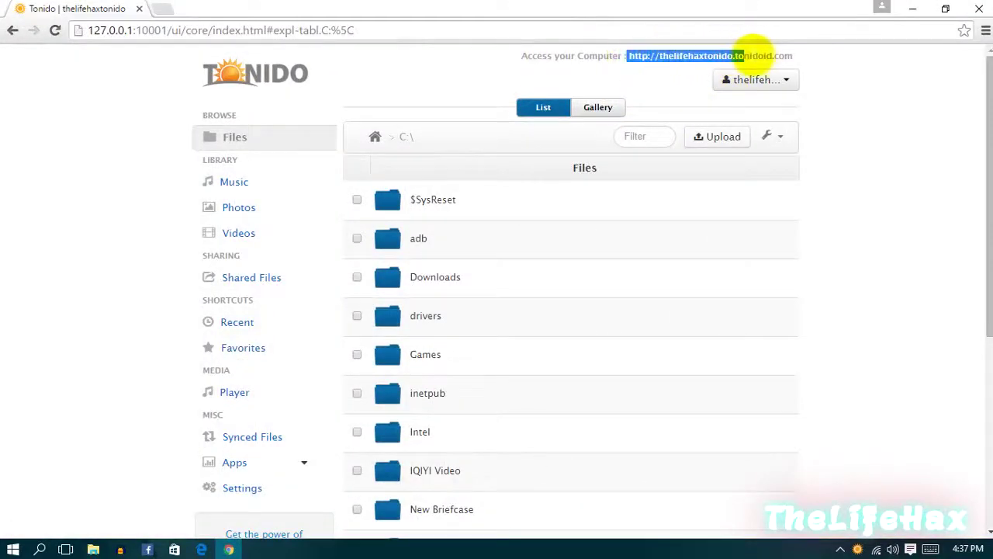
{"action": "right_click", "coordinate": [672, 57]}
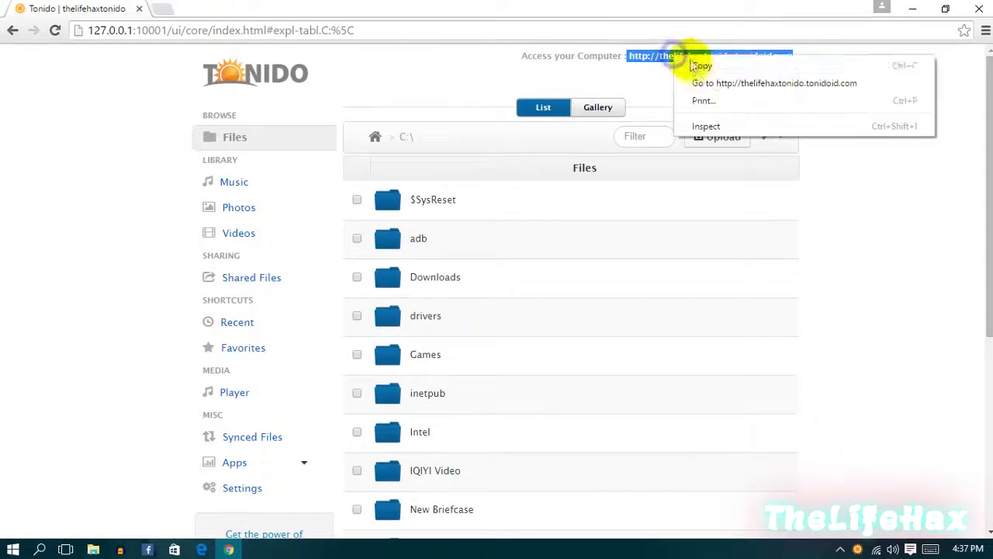
{"action": "left_click", "coordinate": [710, 67]}
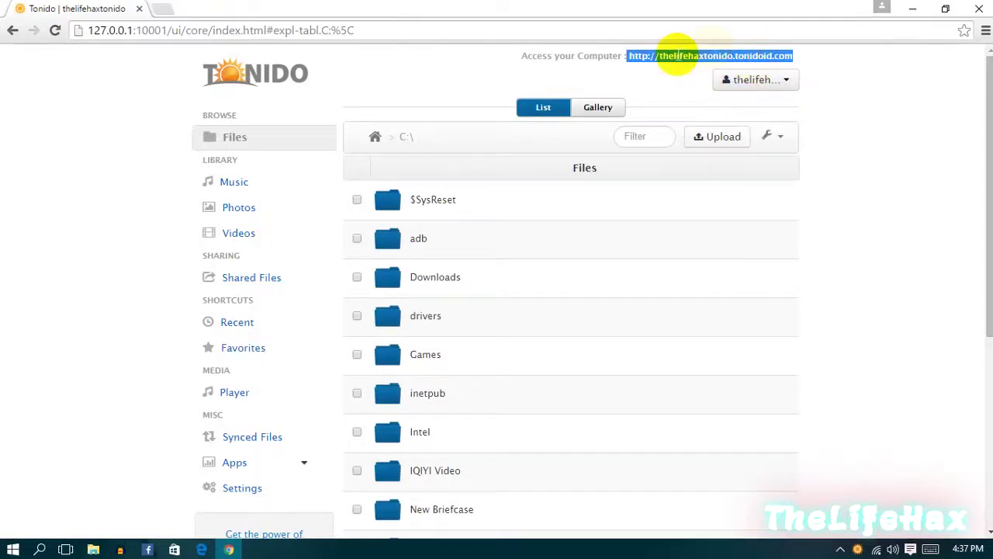
- Open an incognito window, load the copied remote address, and place it on the right half
{"action": "left_click", "coordinate": [985, 32]}
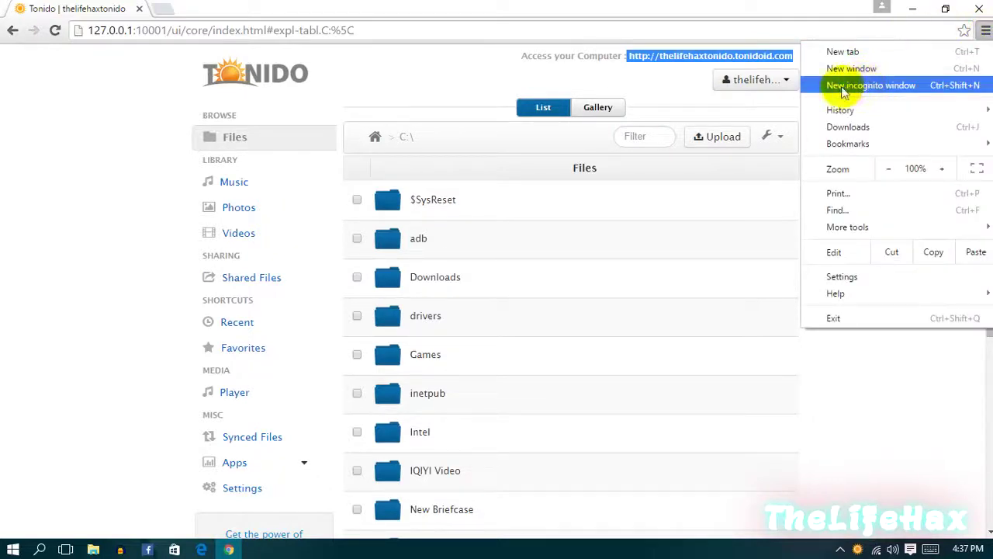
{"action": "left_click", "coordinate": [882, 7]}
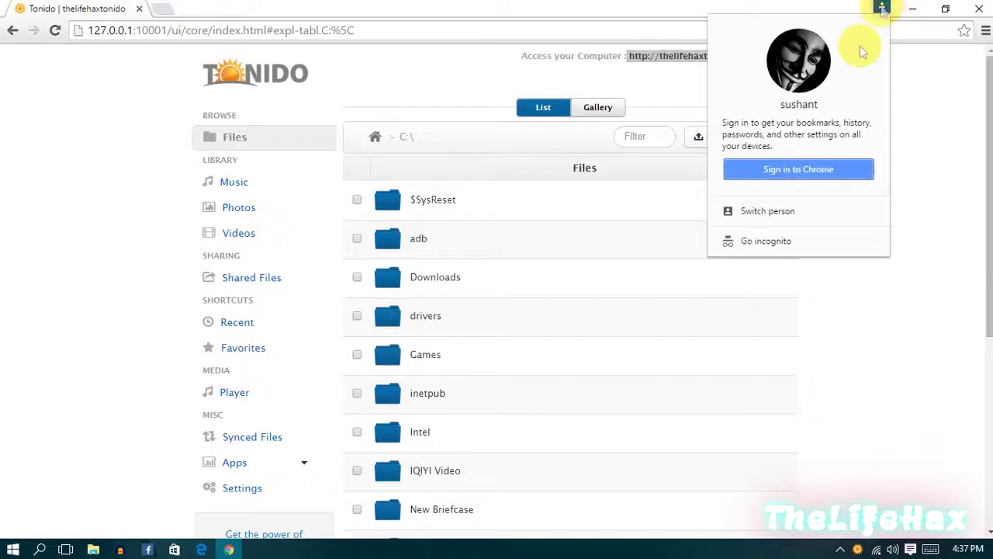
{"action": "left_click", "coordinate": [765, 241]}
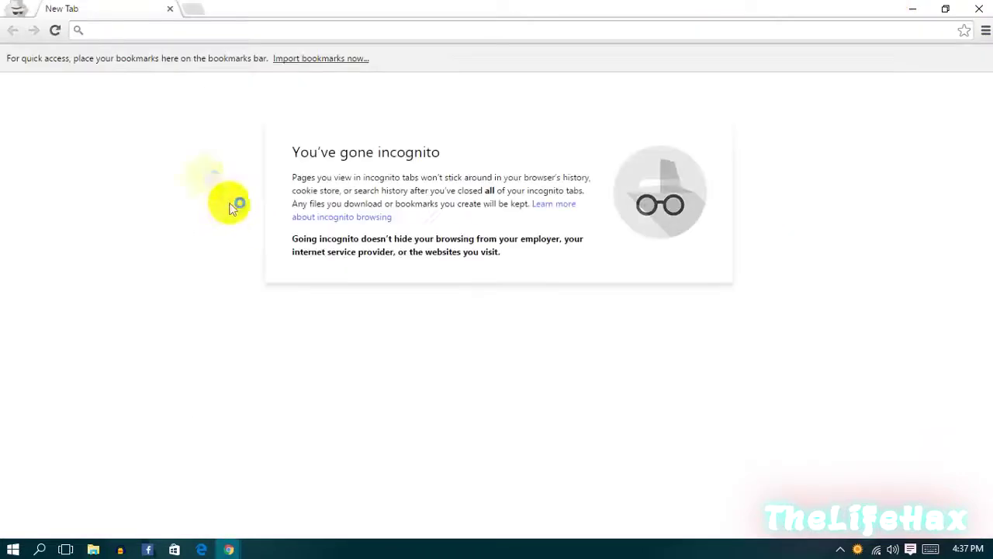
{"action": "right_click", "coordinate": [124, 33]}
{"action": "left_click", "coordinate": [166, 122]}
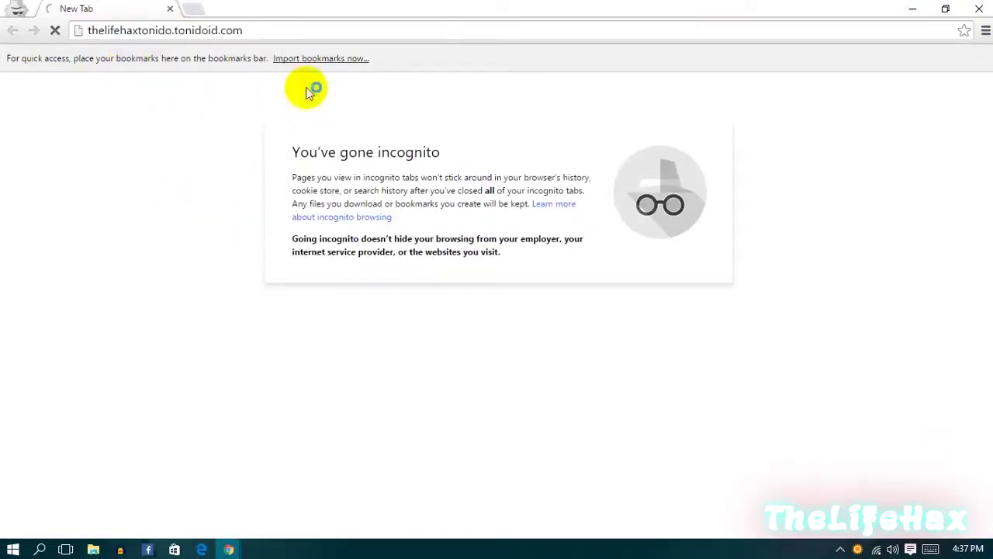
{"action": "left_click_drag", "start_coordinate": [376, 7], "coordinate": [0, 99]}
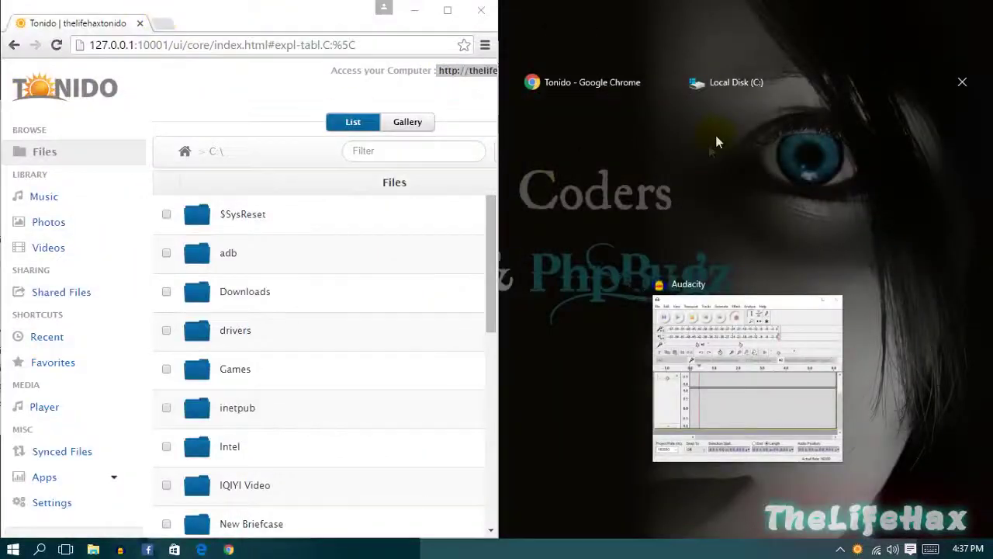
{"action": "left_click", "coordinate": [594, 135]}
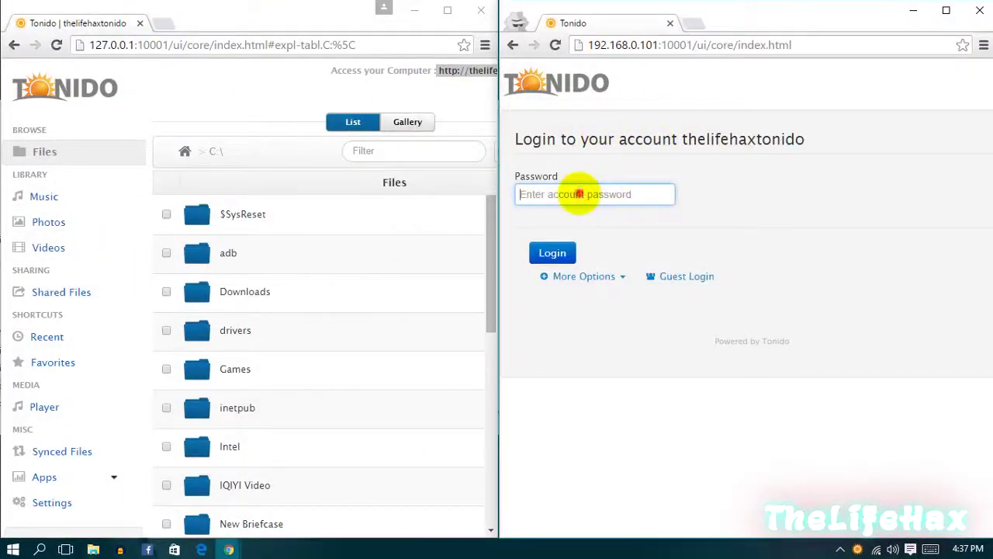
- Log in to thelifehaxtonido with the account password and maximize the incognito window
{"action": "left_click", "coordinate": [562, 196]}
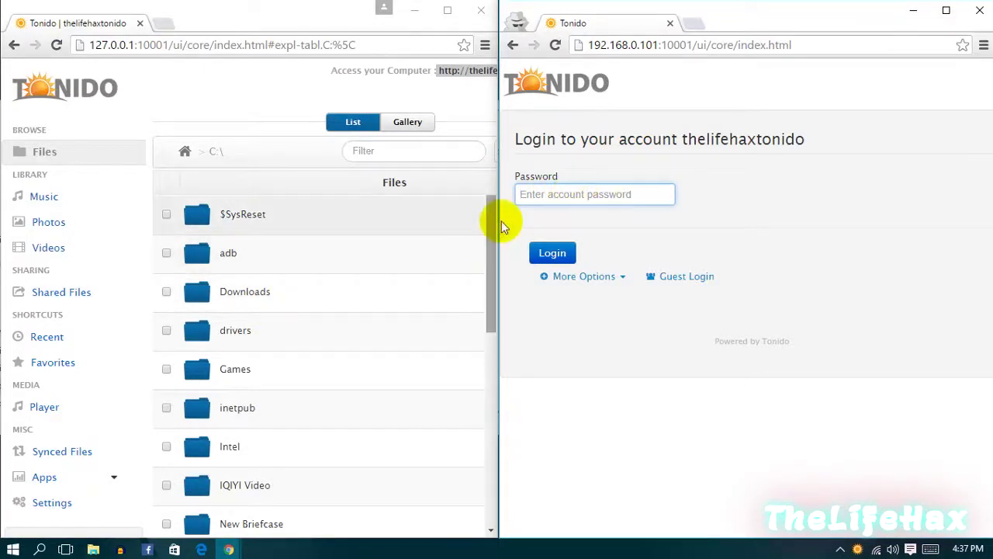
{"action": "left_click_drag", "start_coordinate": [489, 234], "coordinate": [483, 464]}
{"action": "mouse_move", "coordinate": [490, 425]}
{"action": "left_mouse_down"}
{"action": "mouse_move", "coordinate": [502, 265]}
{"action": "mouse_move", "coordinate": [481, 186]}
{"action": "mouse_move", "coordinate": [543, 186]}
{"action": "left_mouse_up"}
{"action": "left_click", "coordinate": [582, 194]}
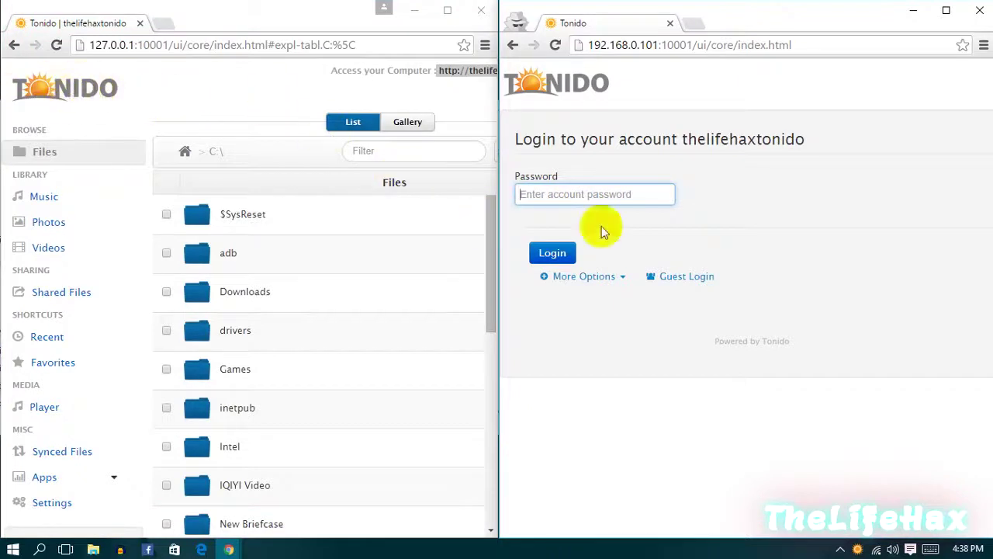
{"action": "left_click", "coordinate": [609, 194]}
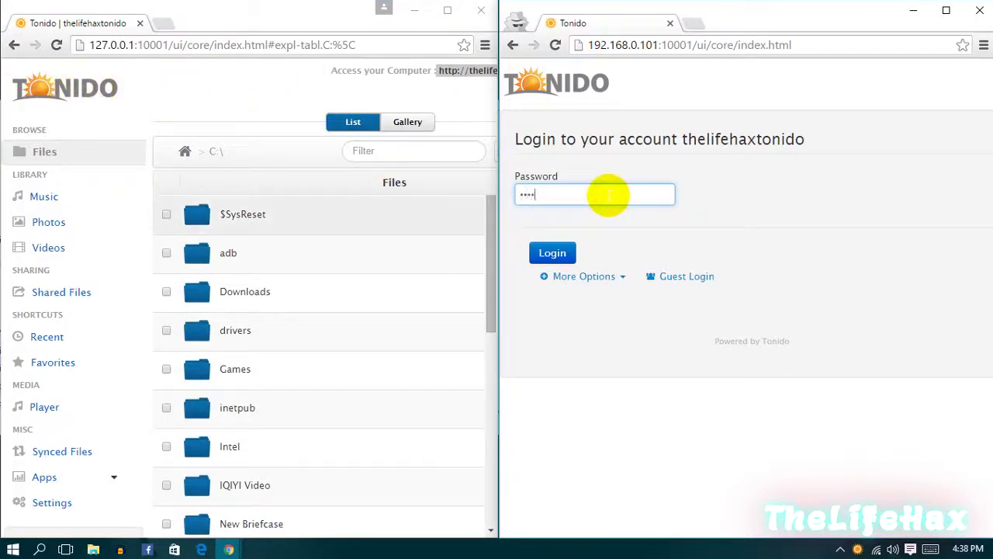
{"action": "left_click", "coordinate": [551, 252]}
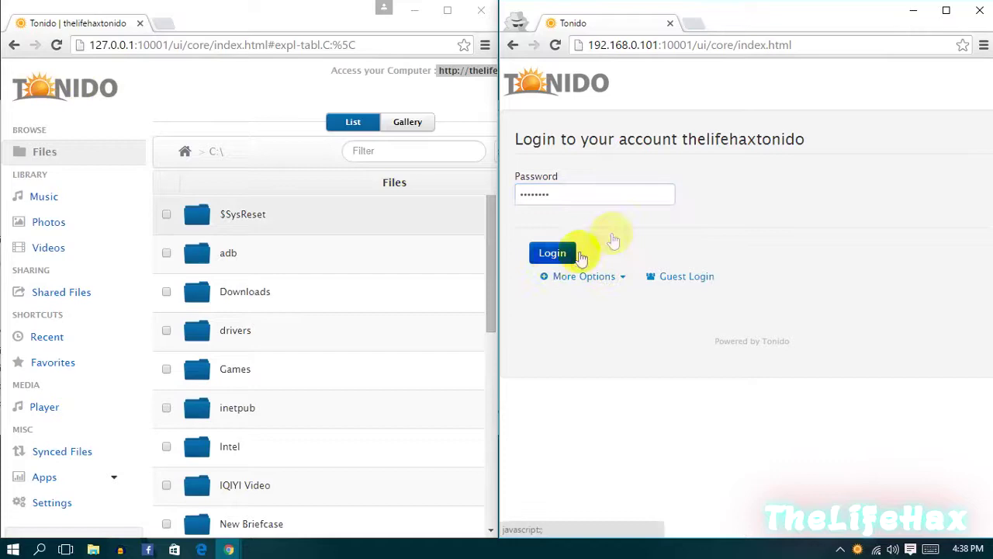
{"action": "left_click", "coordinate": [946, 11]}
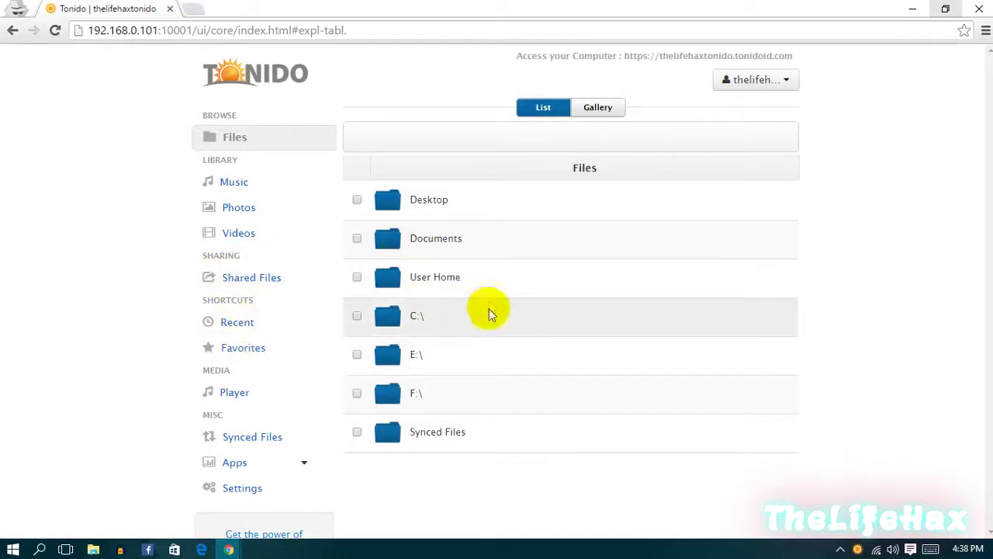
- From the remote session, browse C:\ and open the Music album's song list
{"action": "left_click", "coordinate": [417, 318]}
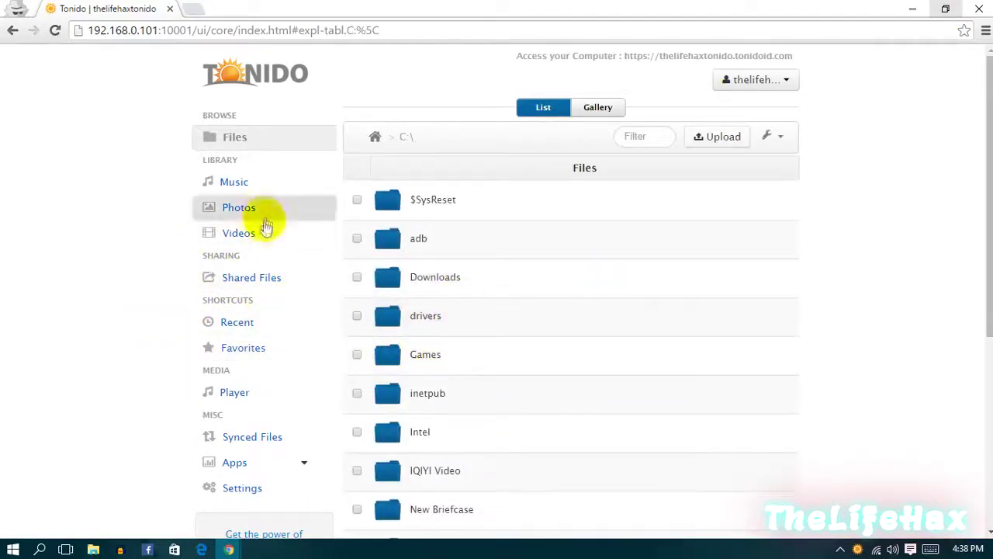
{"action": "left_click", "coordinate": [238, 186]}
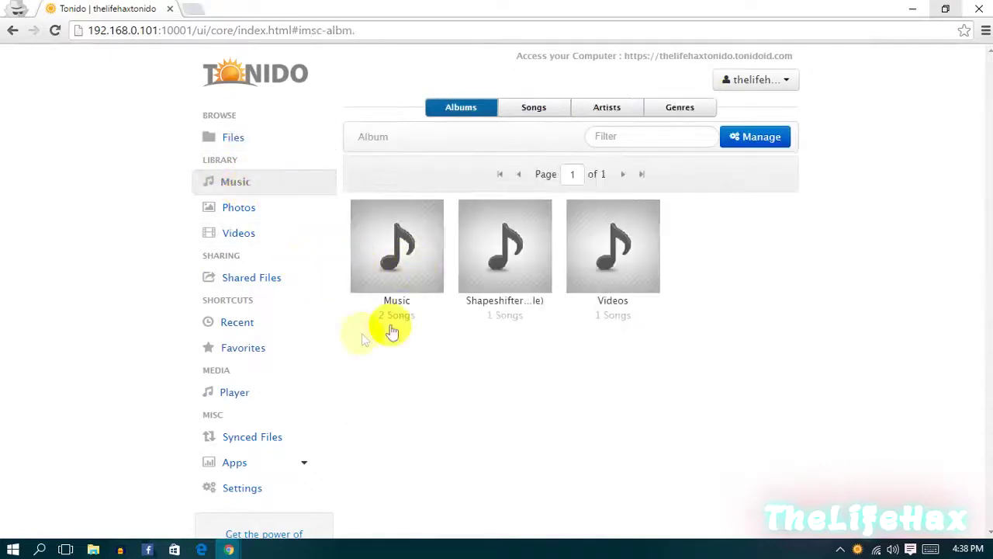
{"action": "left_click", "coordinate": [396, 262]}
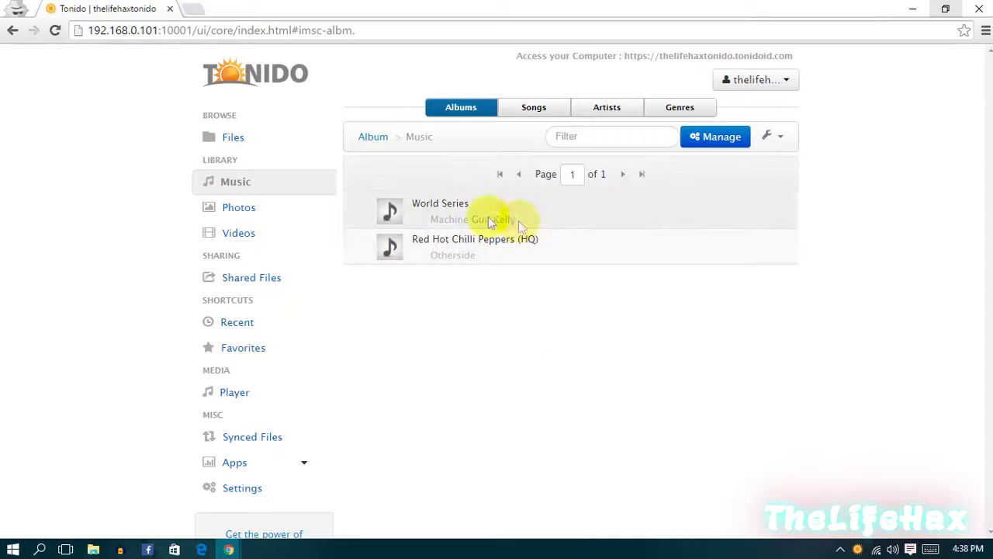
- View and then close the file actions for the Red Hot Chili Peppers song
{"action": "right_click", "coordinate": [488, 242]}
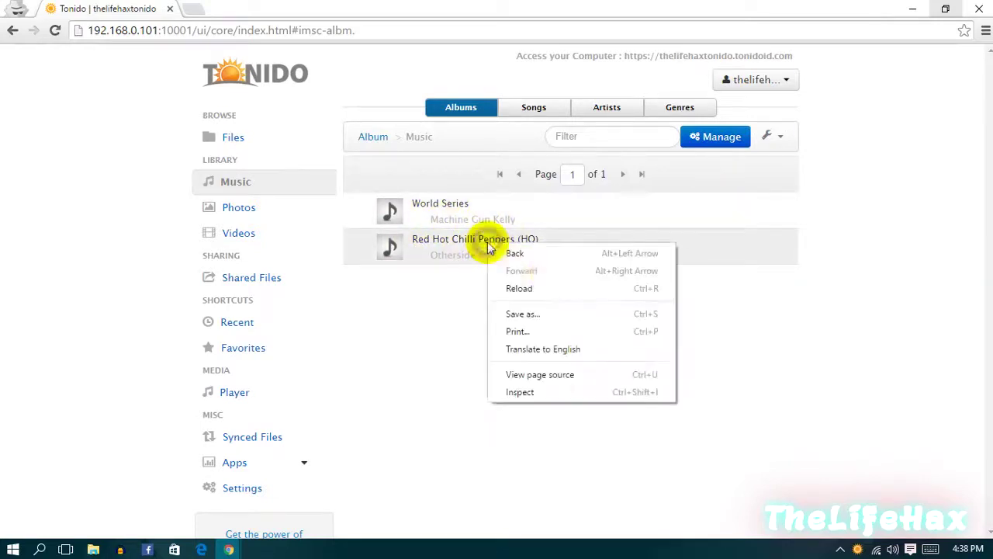
{"action": "left_click", "coordinate": [832, 341]}
{"action": "left_click", "coordinate": [772, 136]}
{"action": "left_click", "coordinate": [776, 337]}
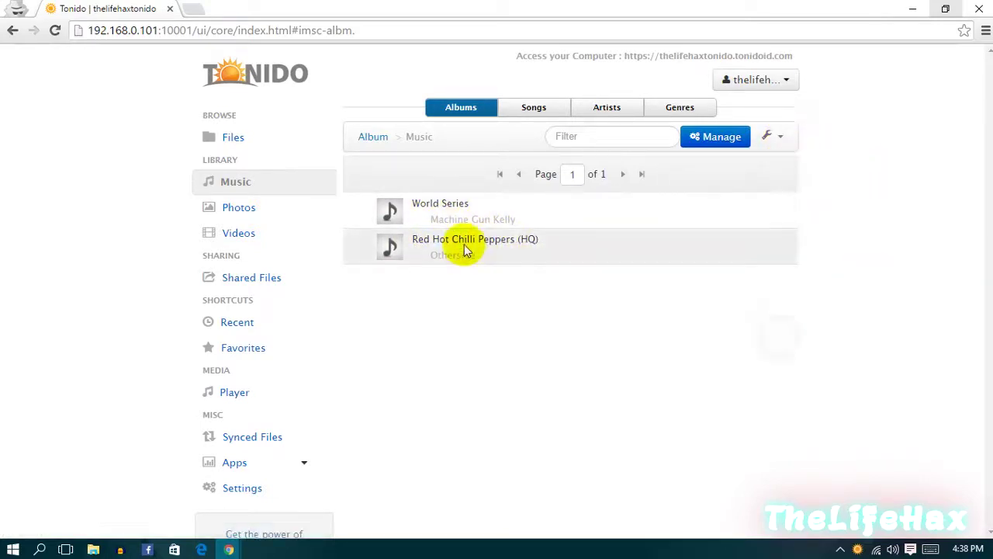
{"action": "left_click", "coordinate": [464, 246]}
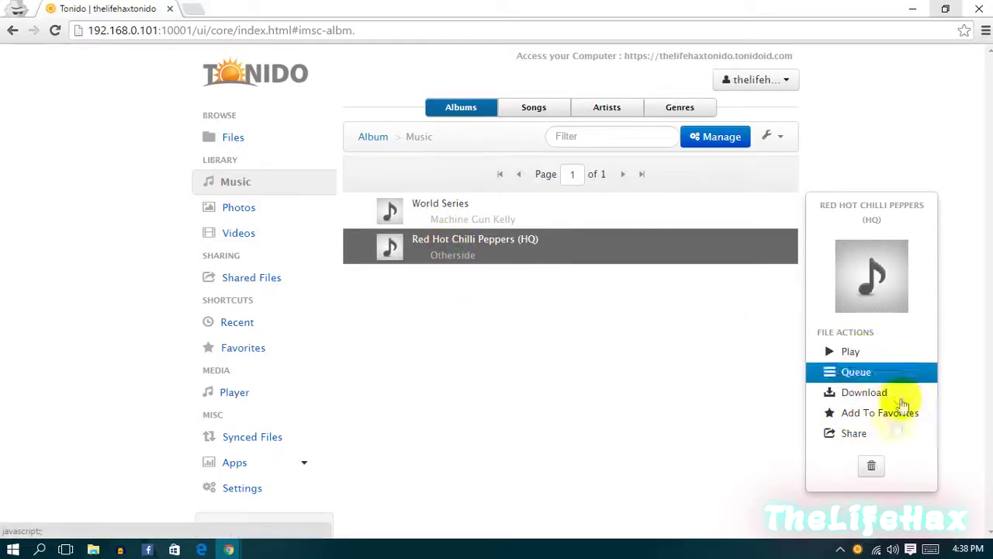
{"action": "left_click", "coordinate": [521, 362]}
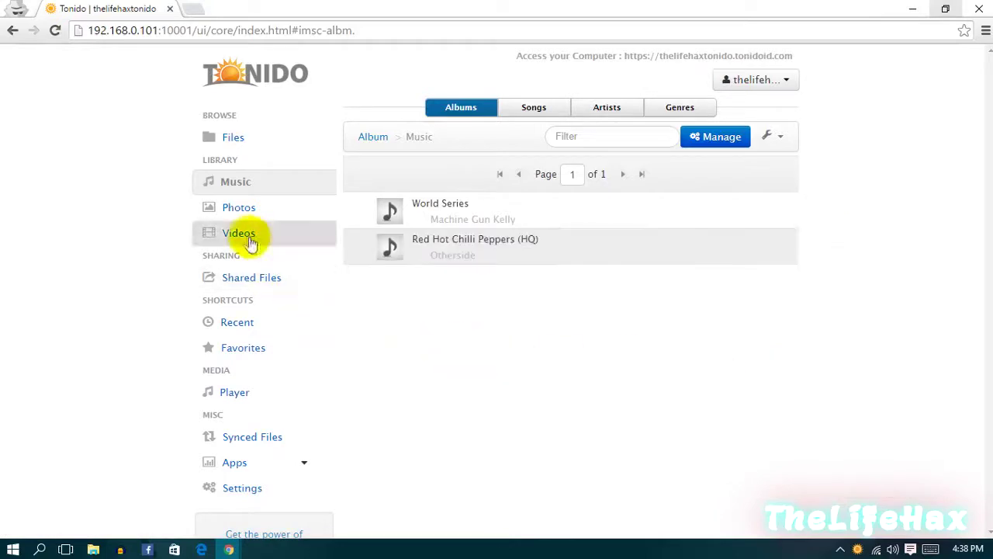
{"action": "left_click", "coordinate": [679, 344]}
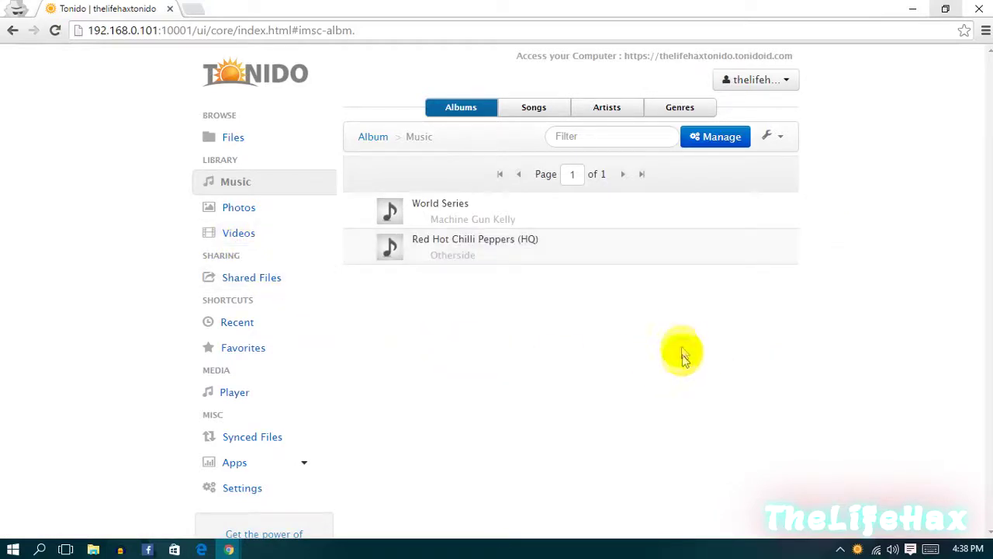
- Restore the remote incognito window from full screen and snap it to the right half
{"action": "double_click", "coordinate": [505, 12]}
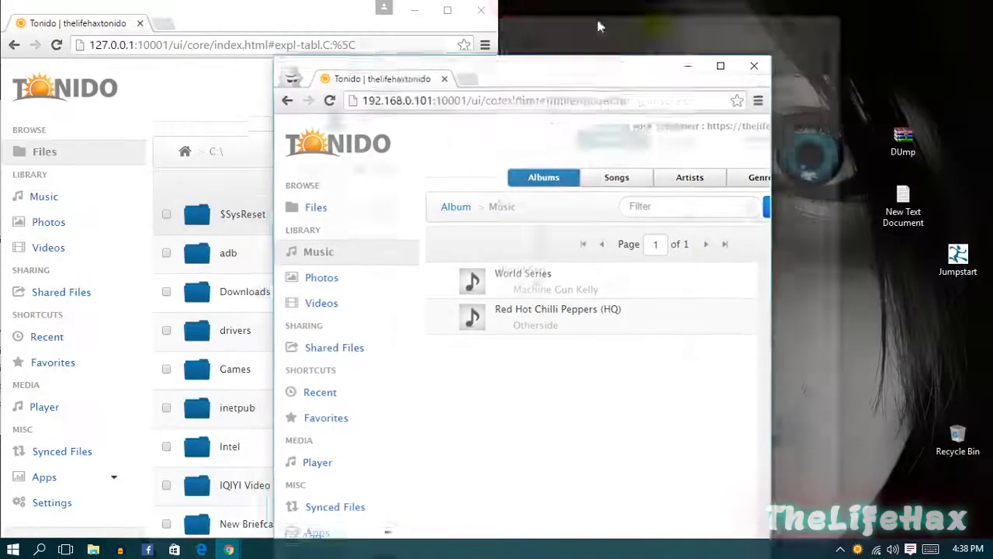
{"action": "left_click_drag", "start_coordinate": [598, 28], "coordinate": [991, 66]}
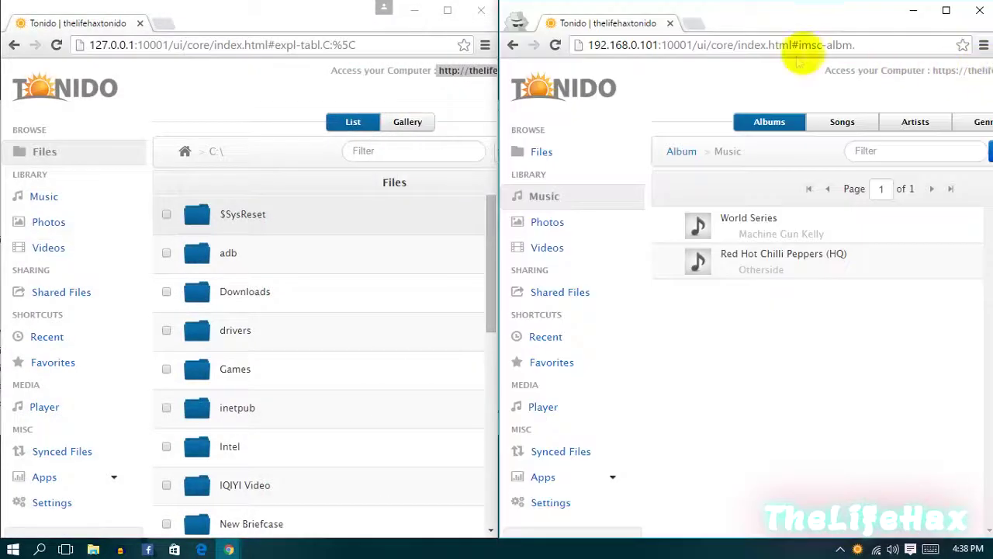
{"action": "left_click", "coordinate": [662, 90]}
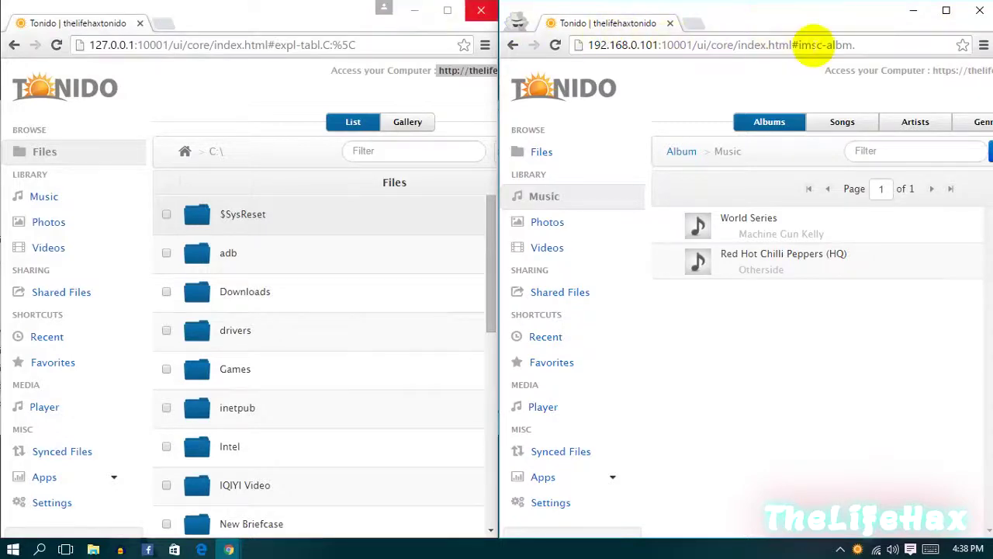
{"action": "left_click_drag", "start_coordinate": [825, 17], "coordinate": [832, 21]}
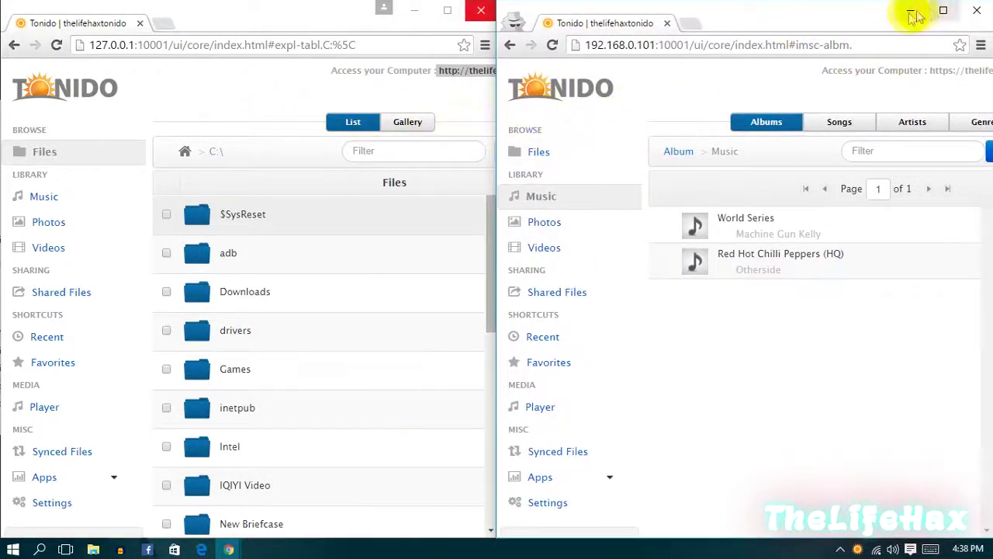
{"action": "left_click_drag", "start_coordinate": [659, 91], "coordinate": [554, 101]}
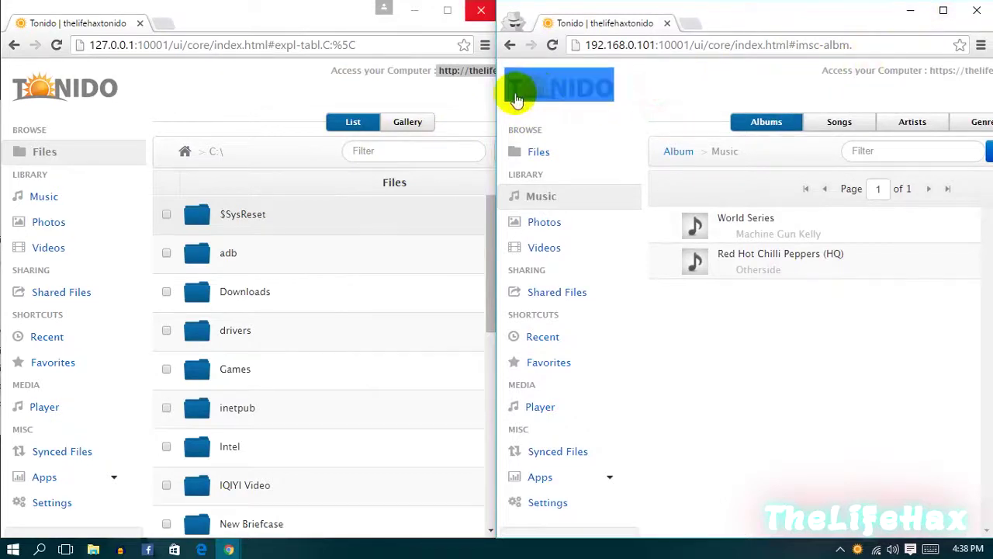
{"action": "left_click", "coordinate": [654, 88]}
{"action": "left_click_drag", "start_coordinate": [639, 89], "coordinate": [541, 96]}
{"action": "left_click", "coordinate": [657, 90]}
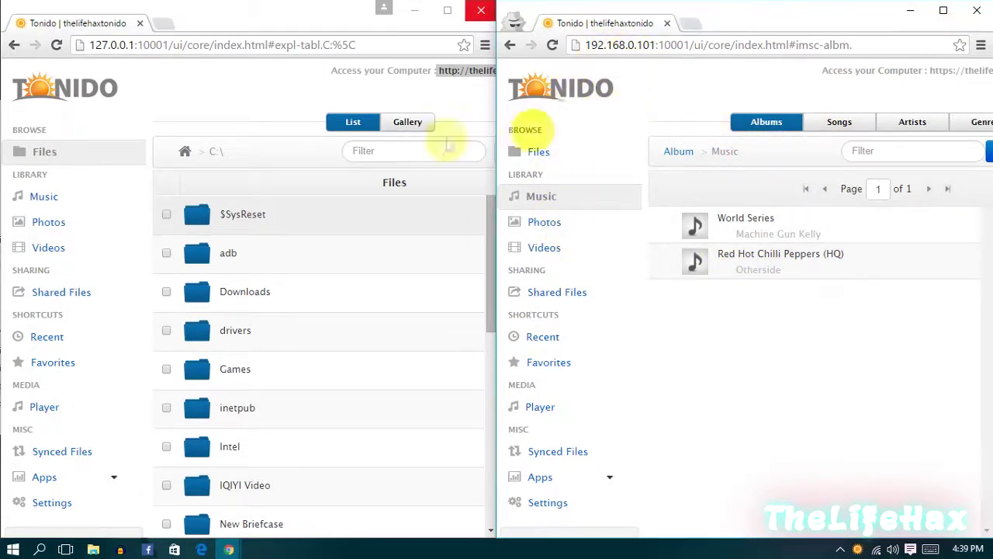
- Compare with the local Tonido window, then close the remote incognito session window
{"action": "left_click", "coordinate": [200, 87]}
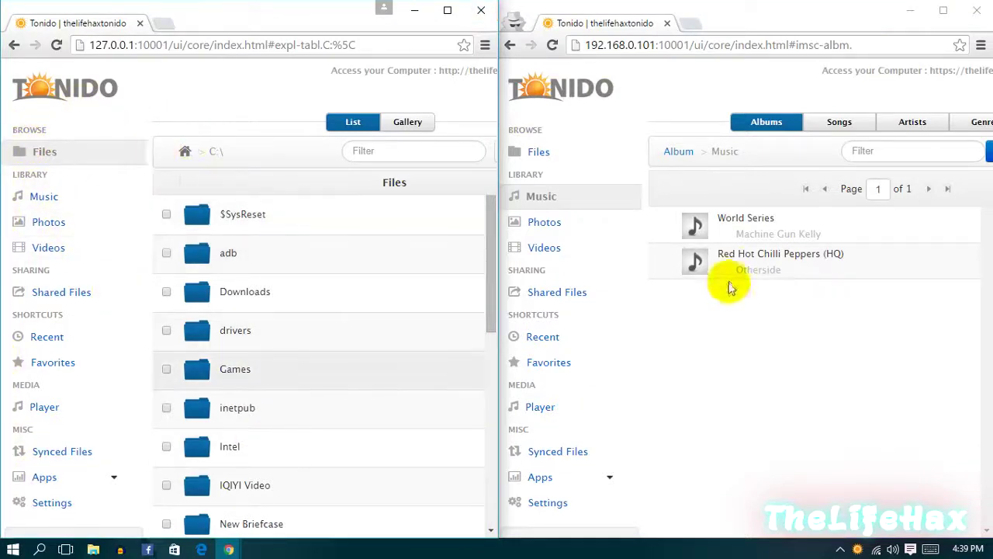
{"action": "left_click", "coordinate": [780, 374]}
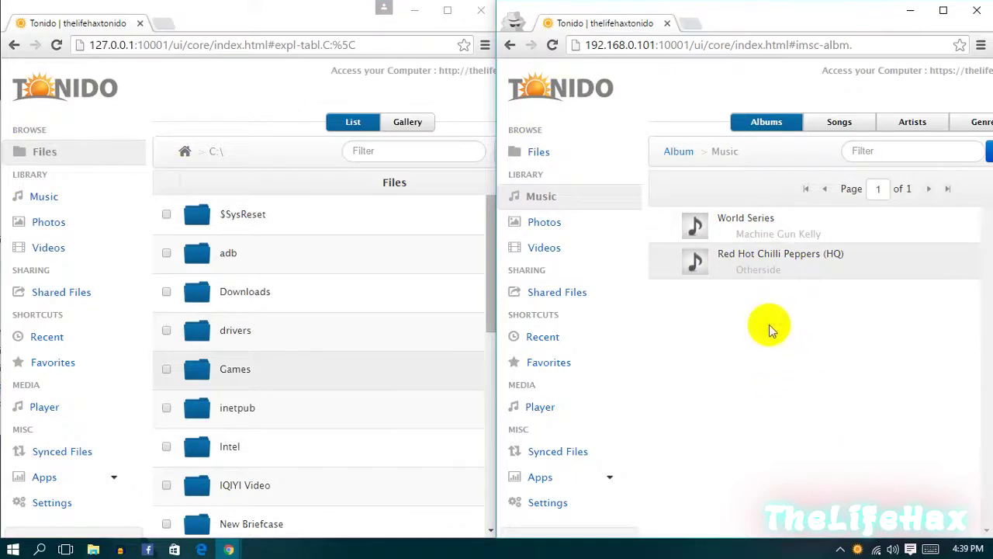
{"action": "left_click", "coordinate": [976, 11]}
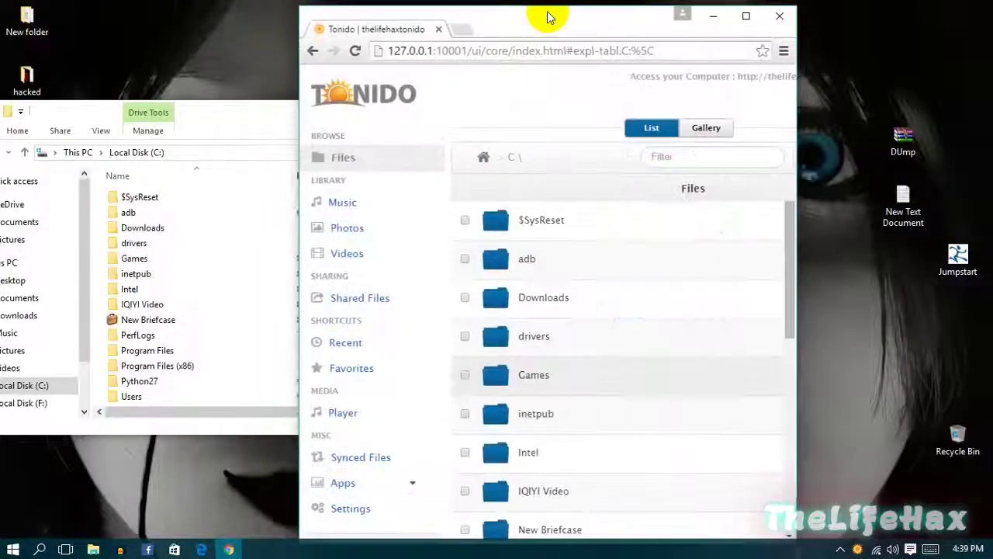
- Maximize the local Tonido window and check the Tonido tray service menu without choosing anything
{"action": "left_click_drag", "start_coordinate": [545, 83], "coordinate": [566, 6]}
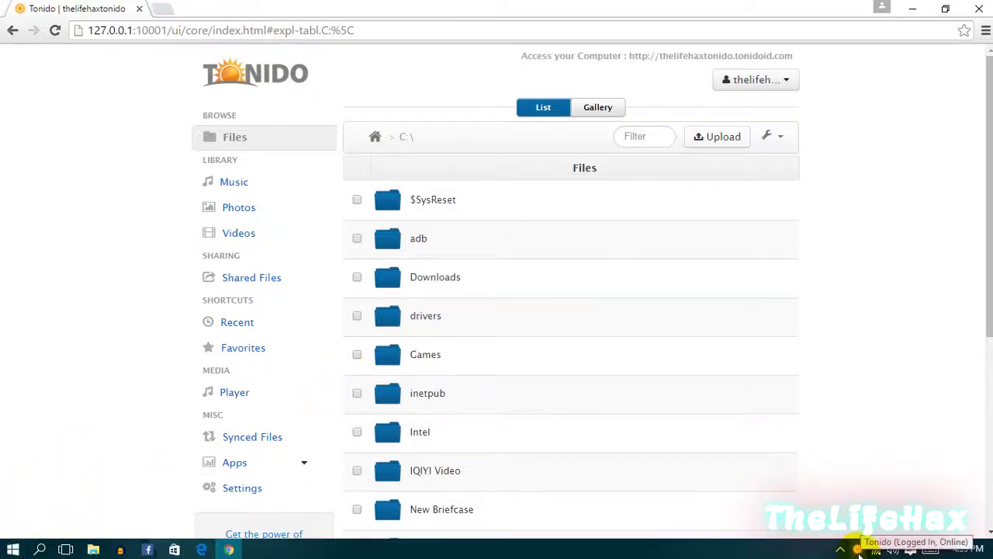
{"action": "right_click", "coordinate": [857, 549]}
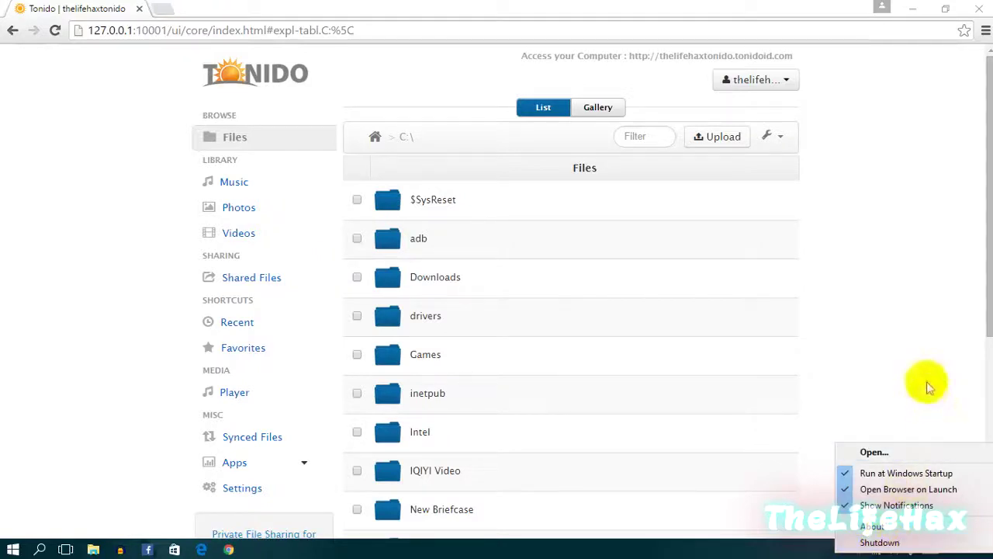
{"action": "left_click", "coordinate": [933, 297]}
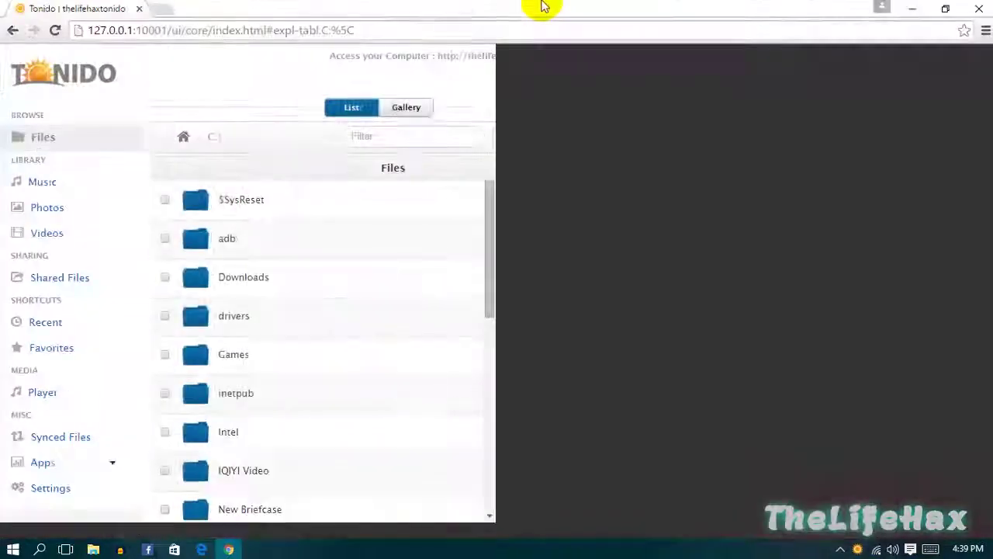
- Close the local Tonido Chrome window and the Local Disk (C:) folder window
{"action": "left_click_drag", "start_coordinate": [673, 23], "coordinate": [544, 4]}
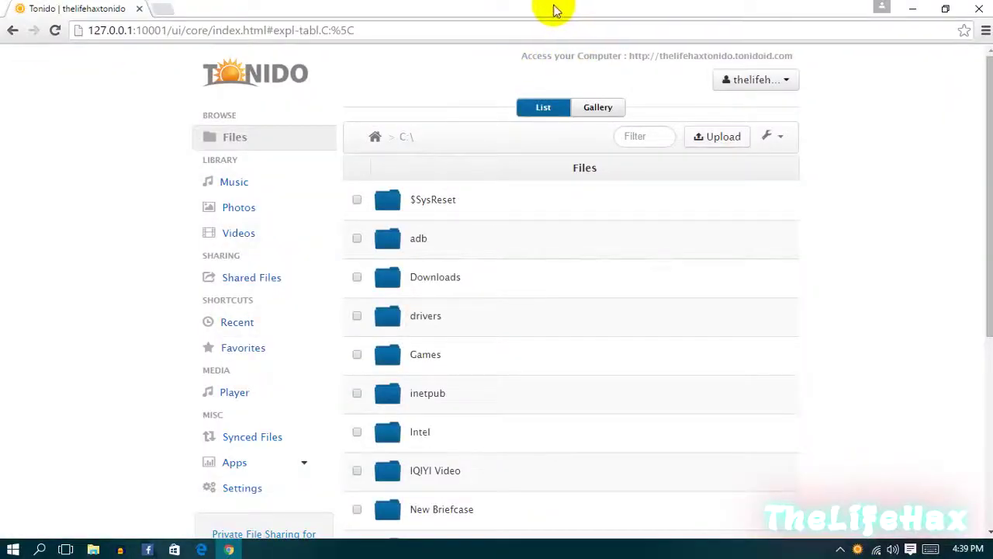
{"action": "double_click", "coordinate": [534, 4]}
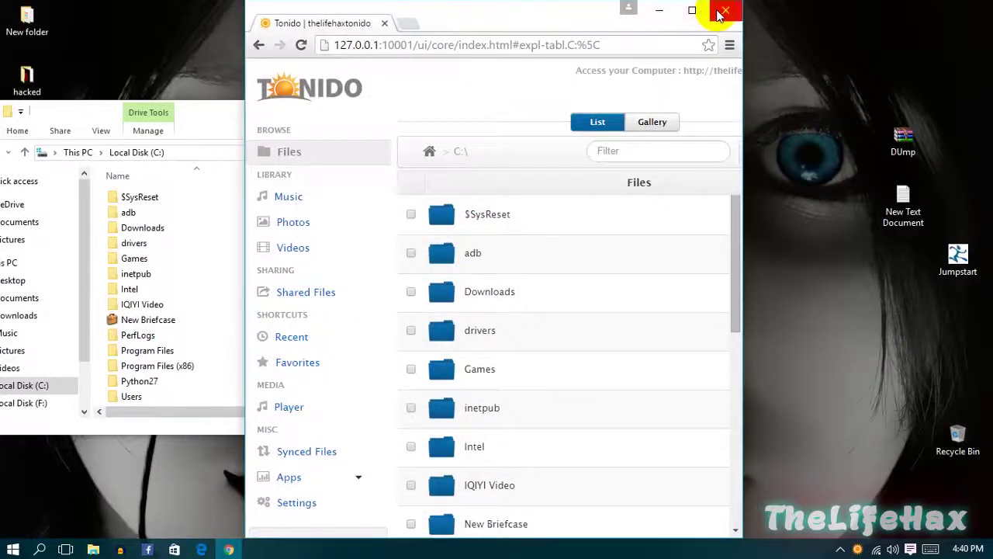
{"action": "left_click", "coordinate": [719, 12]}
{"action": "left_click", "coordinate": [499, 109]}
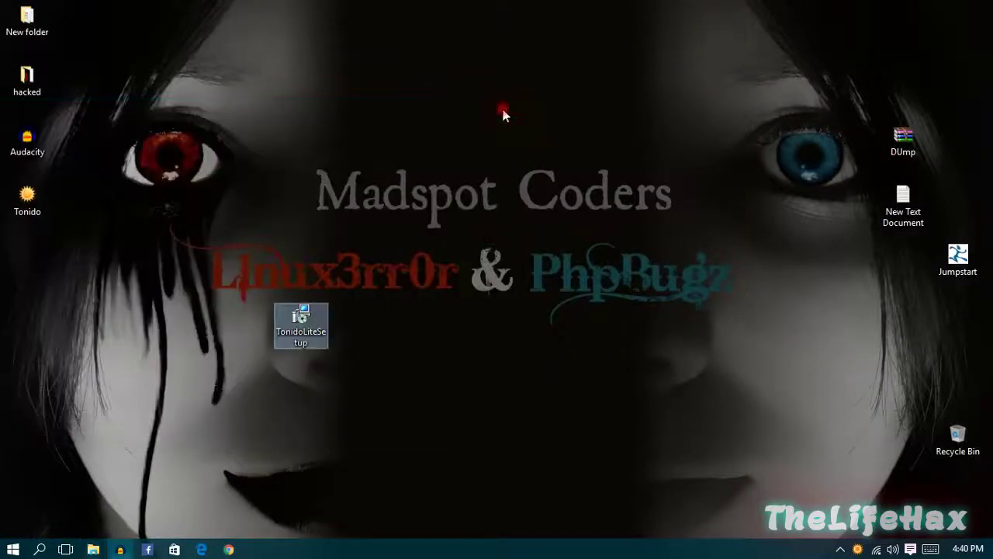